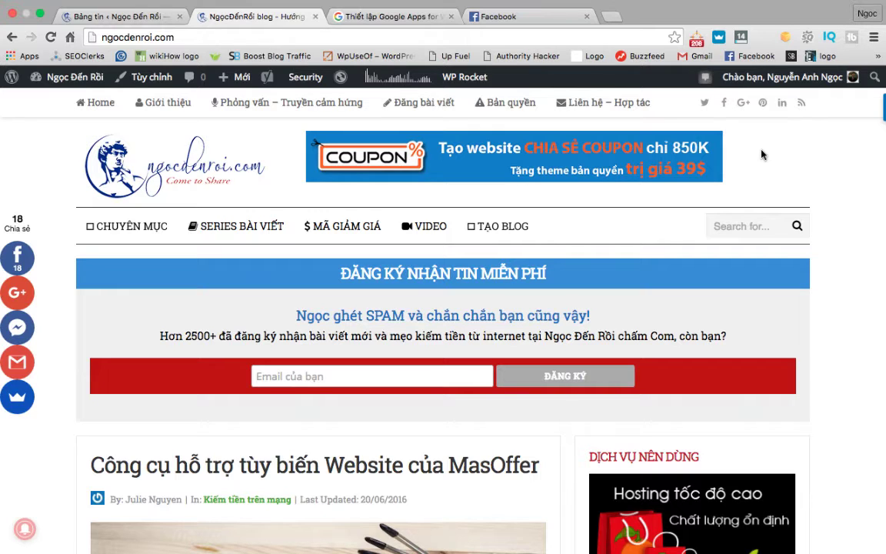
- Switch to Facebook, open its ads manager for the account and start creating a new ad
left_click(557, 20)
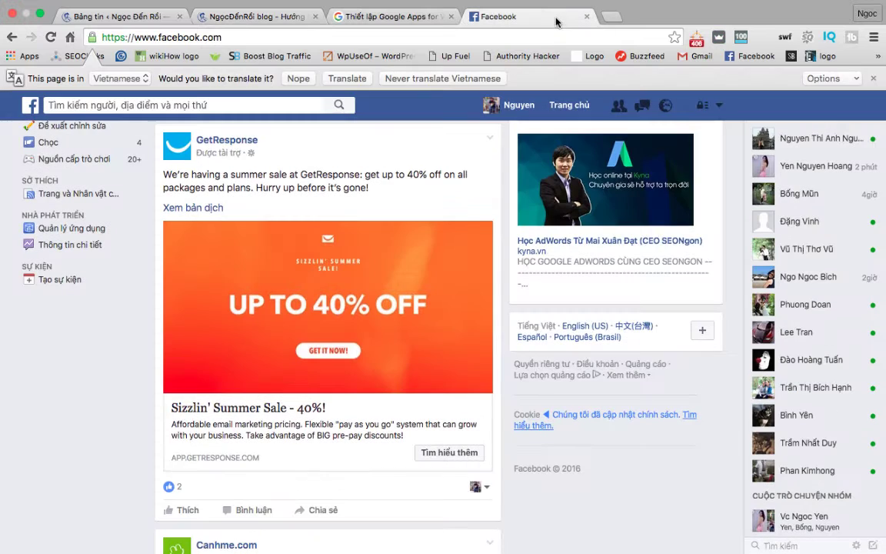
left_click(719, 105)
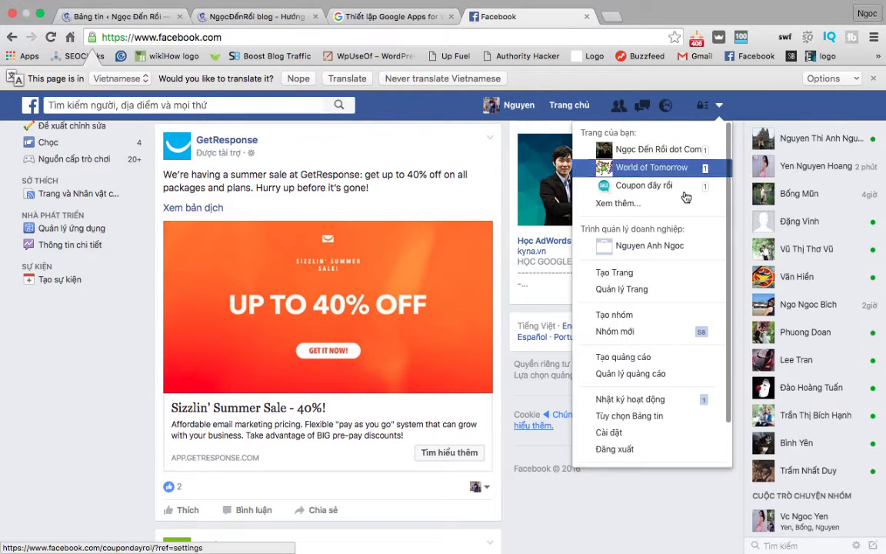
left_click(630, 374)
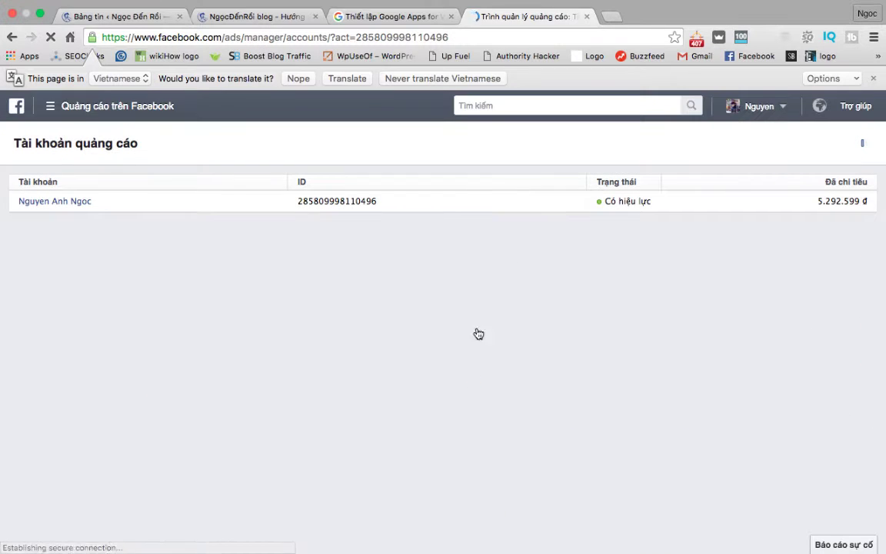
left_click(150, 113)
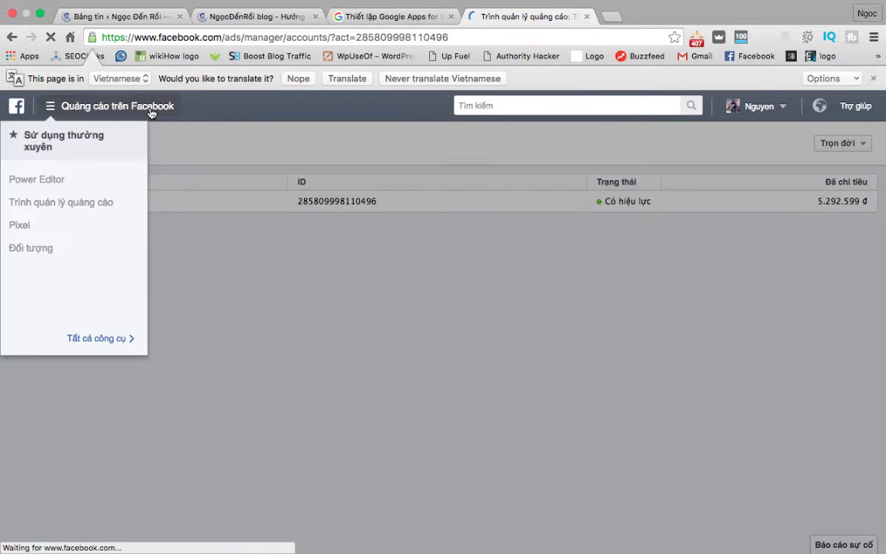
left_click(105, 205)
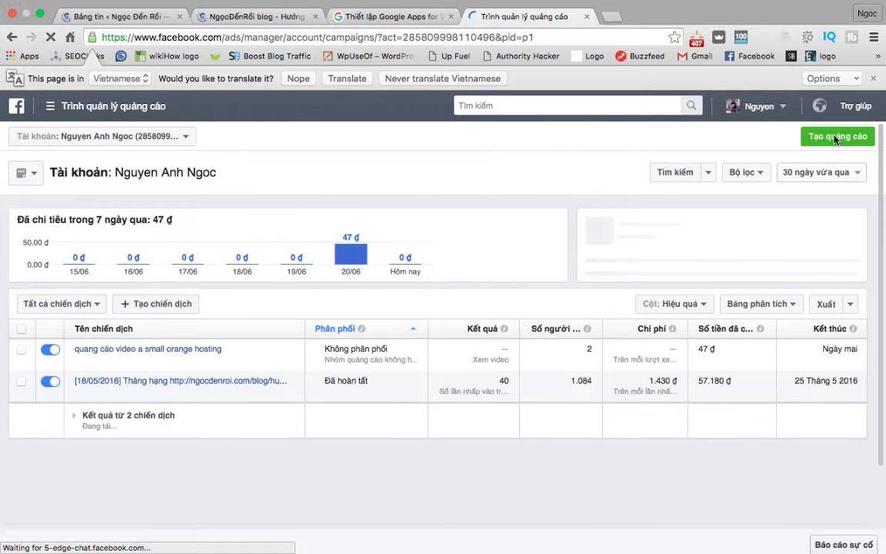
left_click(837, 139)
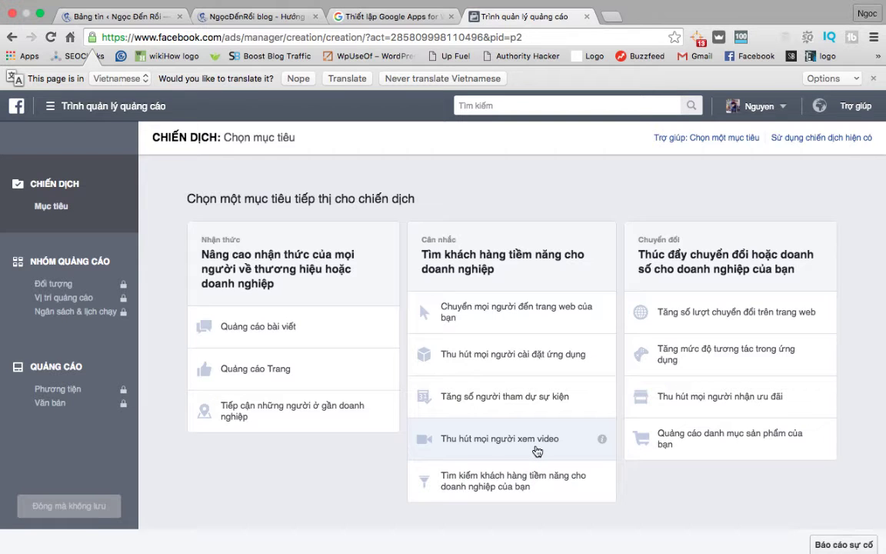
- Choose the objective "Thu hút mọi người xem video", name the campaign "Quảng cáo video trên Facebook" and continue to the ad set
left_click(536, 448)
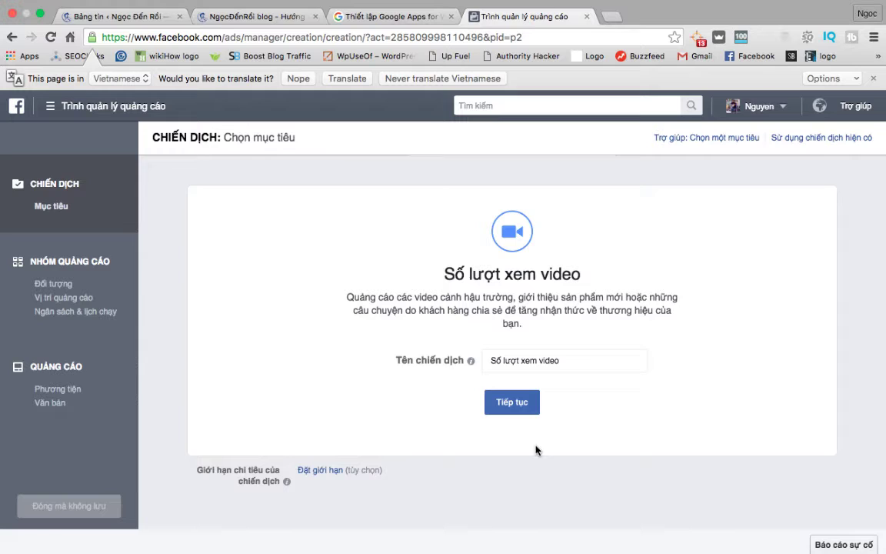
double_click(542, 360)
triple_click(542, 360)
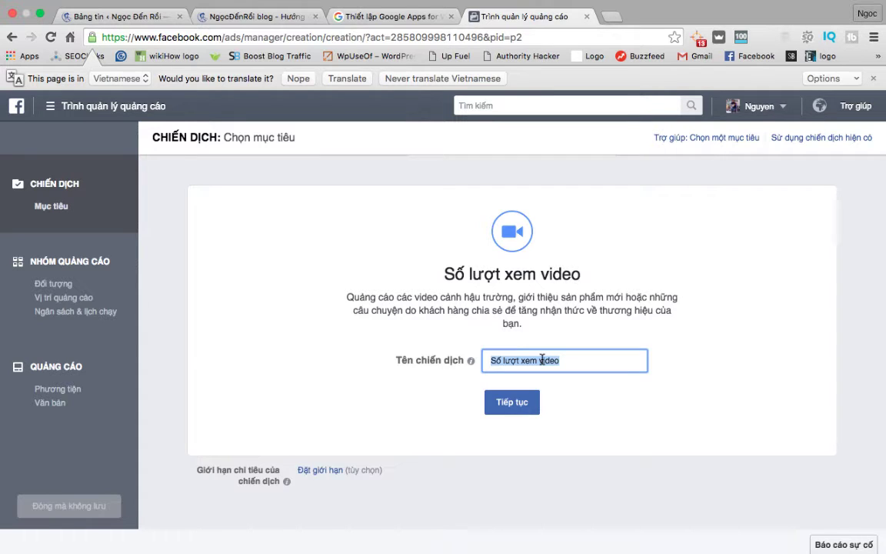
type("Quảng ca")
type("o video trên Facebook")
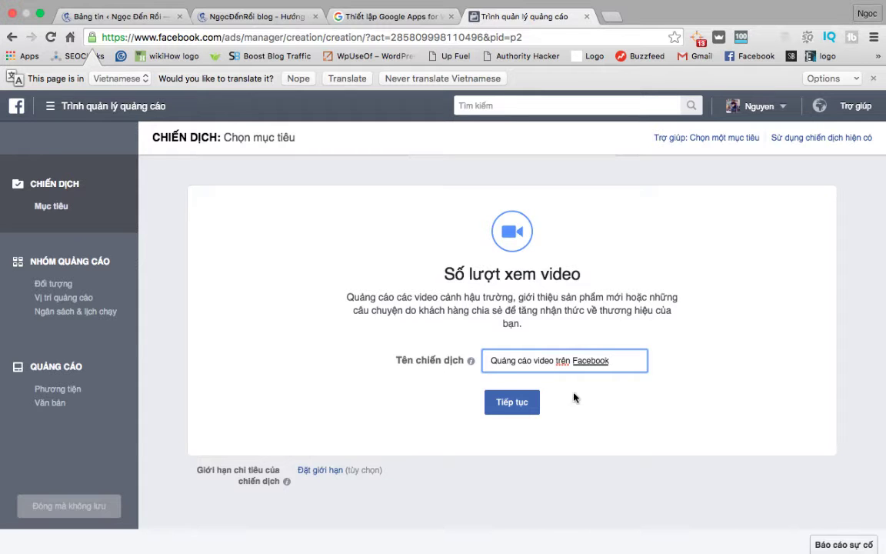
left_click(511, 404)
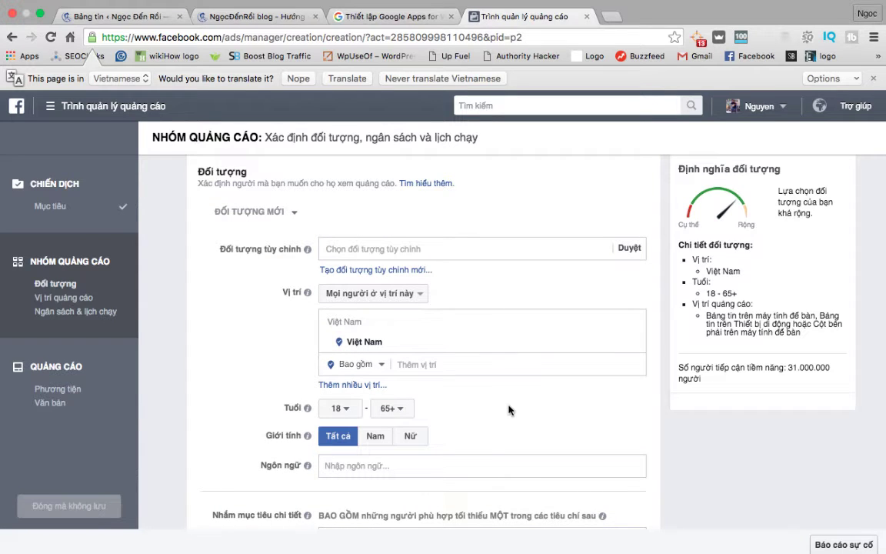
- Include the website custom audience "FB Remarketing Ngocdenroidotcom" in the ad set's audience
mouse_move(348, 258)
left_click(629, 250)
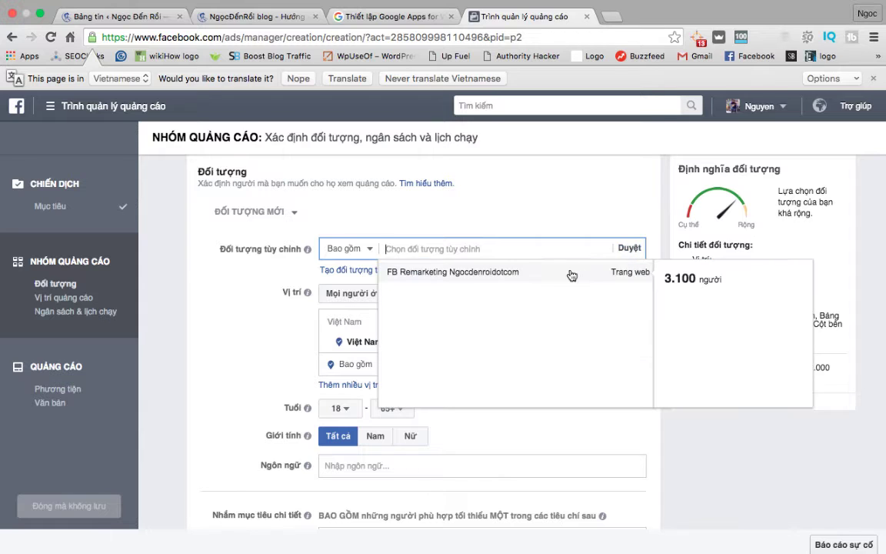
left_click(564, 277)
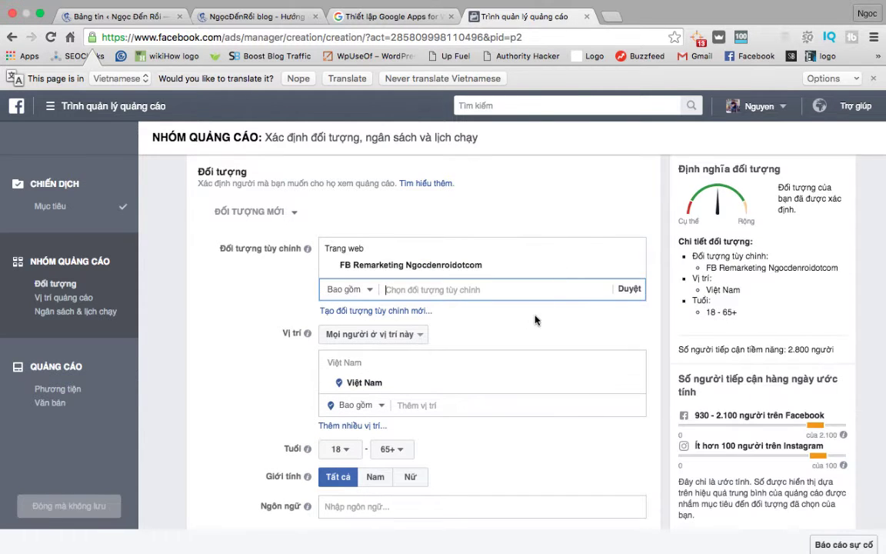
- Narrow the audience location from the whole country to Thành phố Hồ Chí Minh
scroll(534, 316, "down", 3)
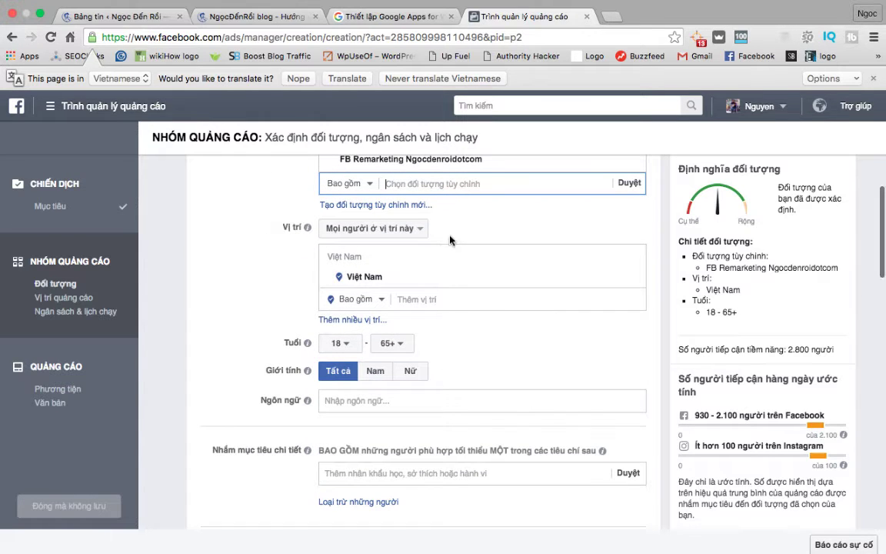
left_click(418, 301)
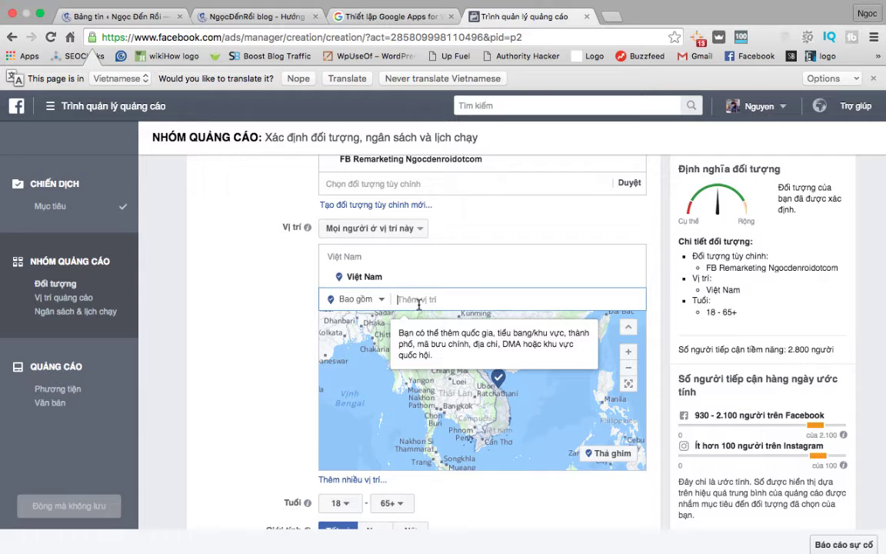
type("Hồ")
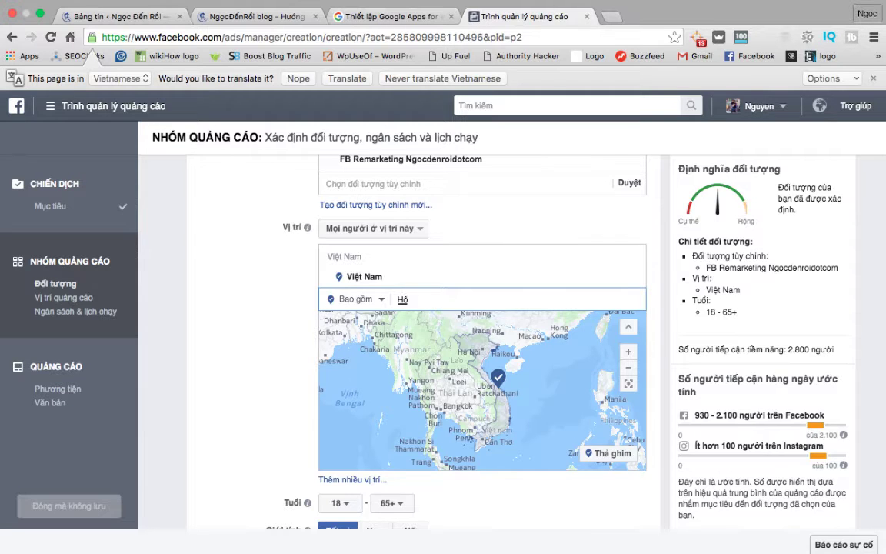
type("o")
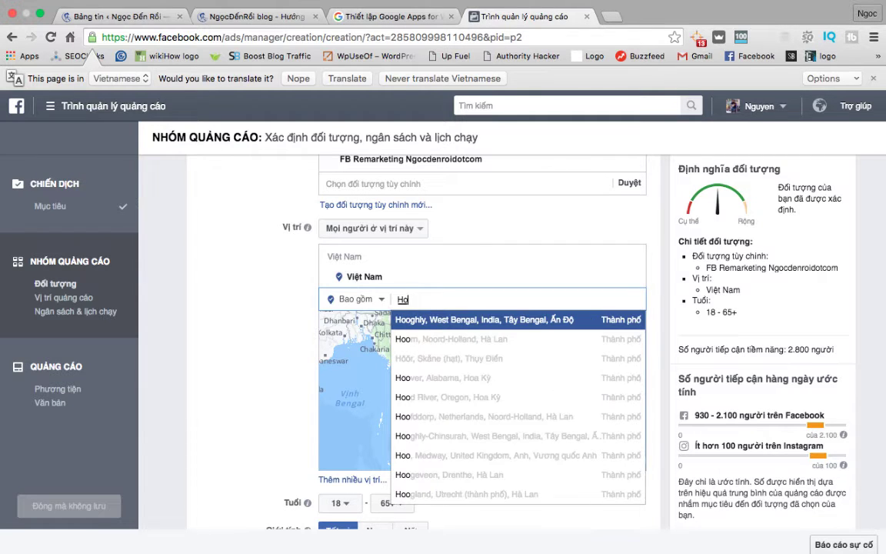
left_click(418, 328)
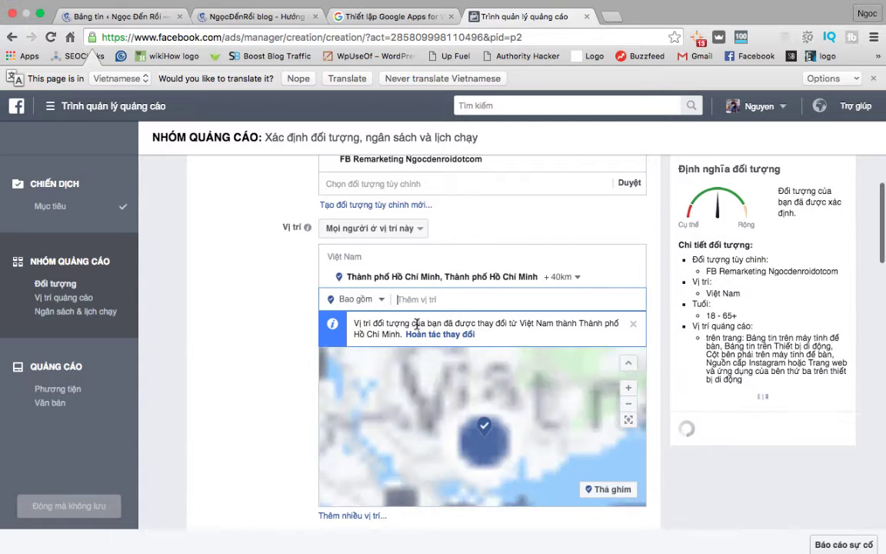
- Add the cities Hà Nội and Da Nang to the audience's included locations
type("H")
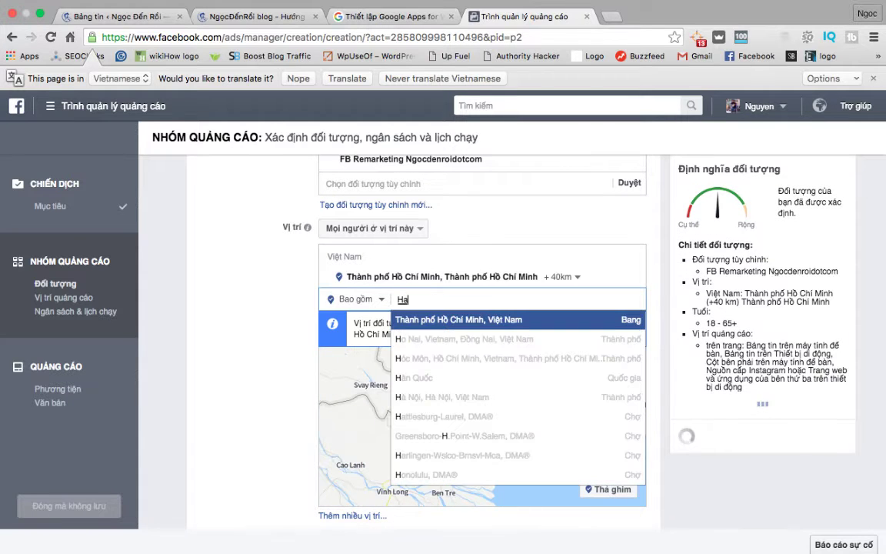
type("à")
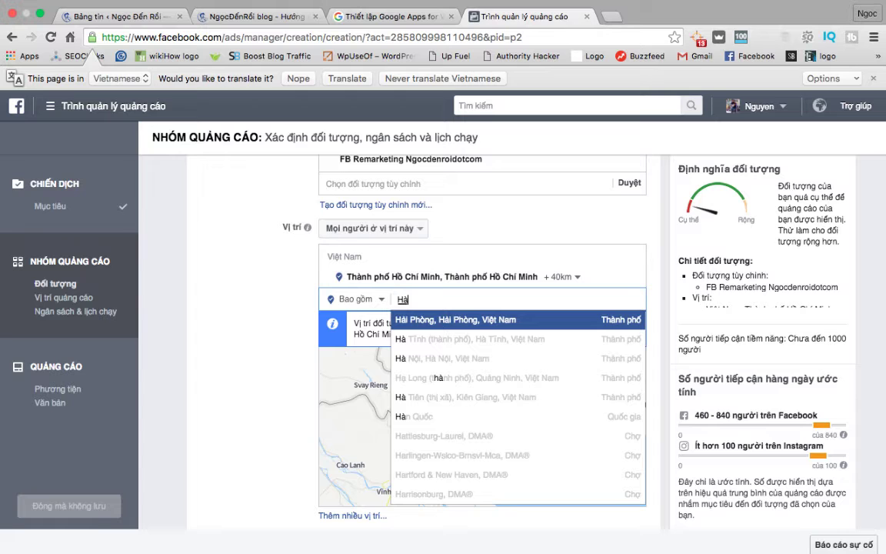
type(" nội")
left_click(437, 320)
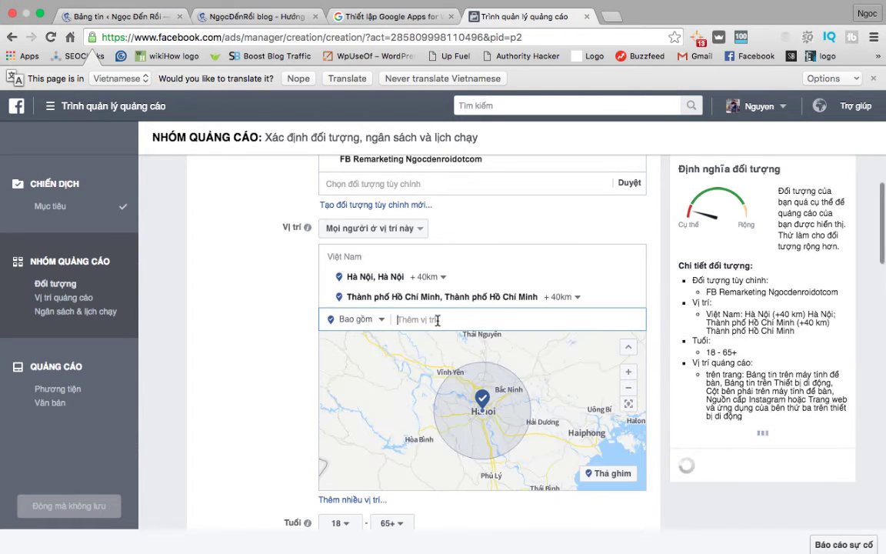
type("Đà")
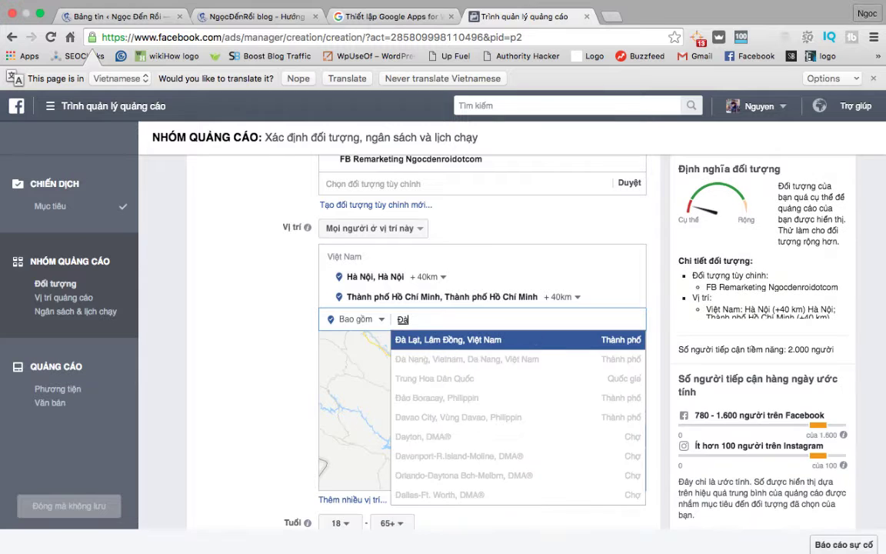
left_click(468, 359)
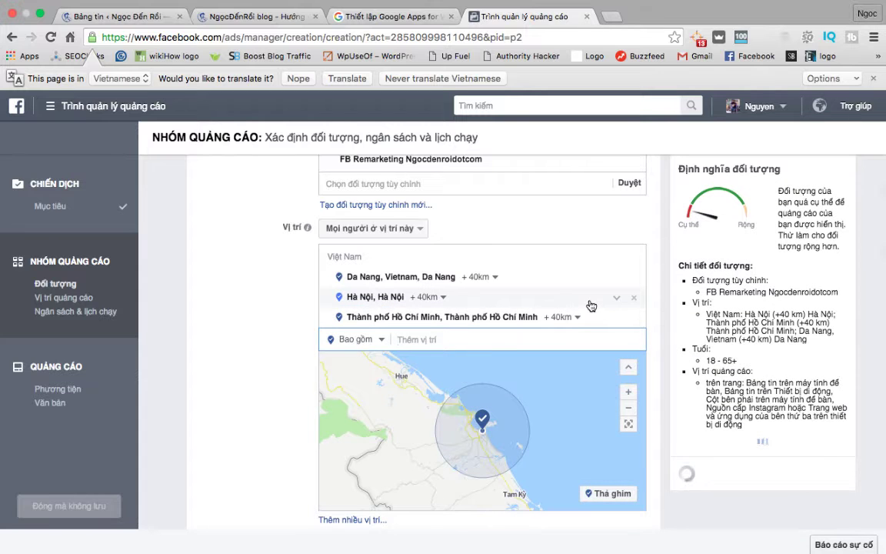
- Set the audience's age range to 22–45
scroll(495, 367, "down", 2)
scroll(496, 364, "down", 5)
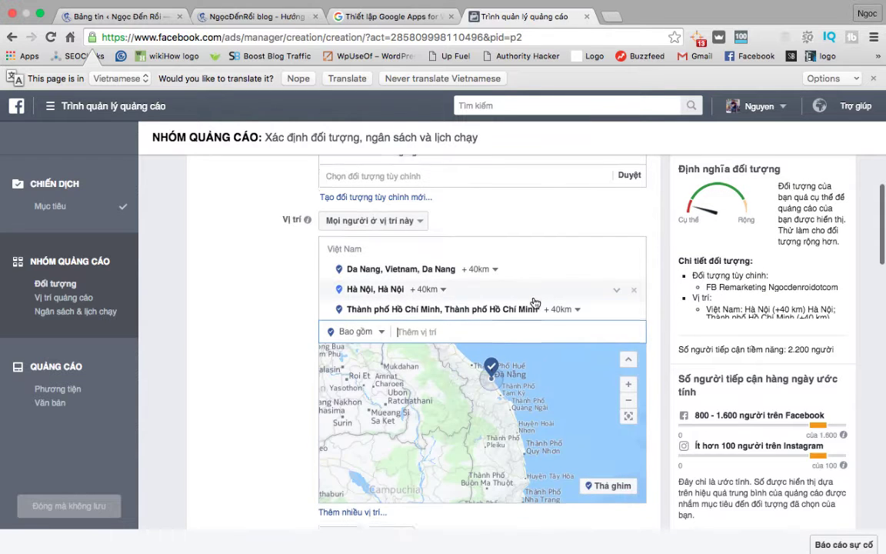
scroll(457, 474, "down", 3)
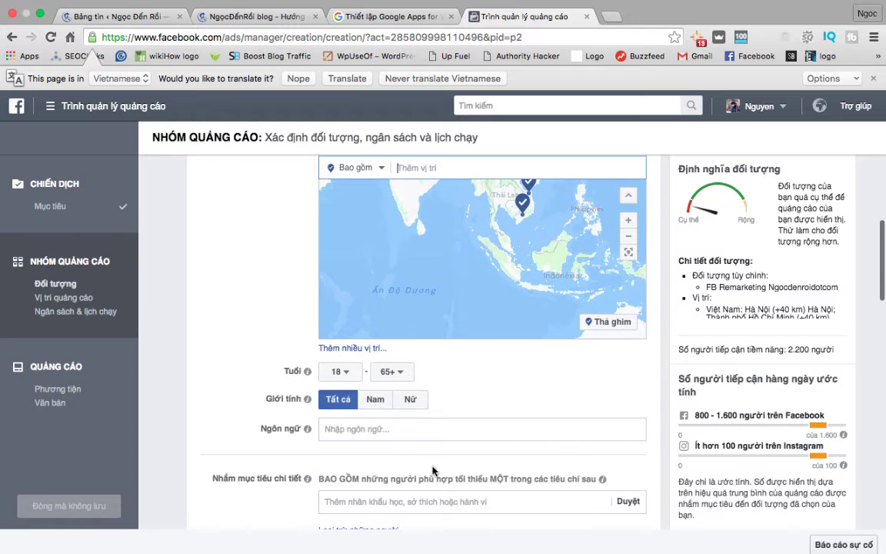
left_click(337, 371)
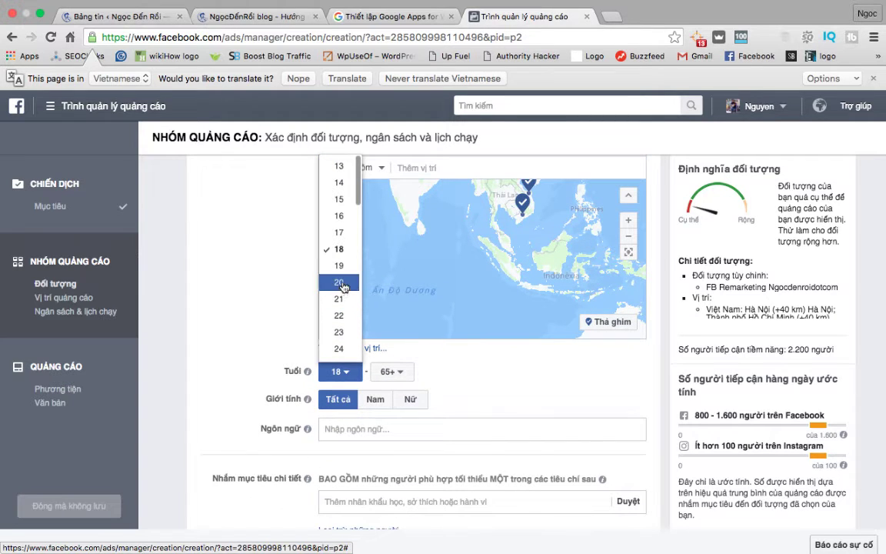
left_click(341, 318)
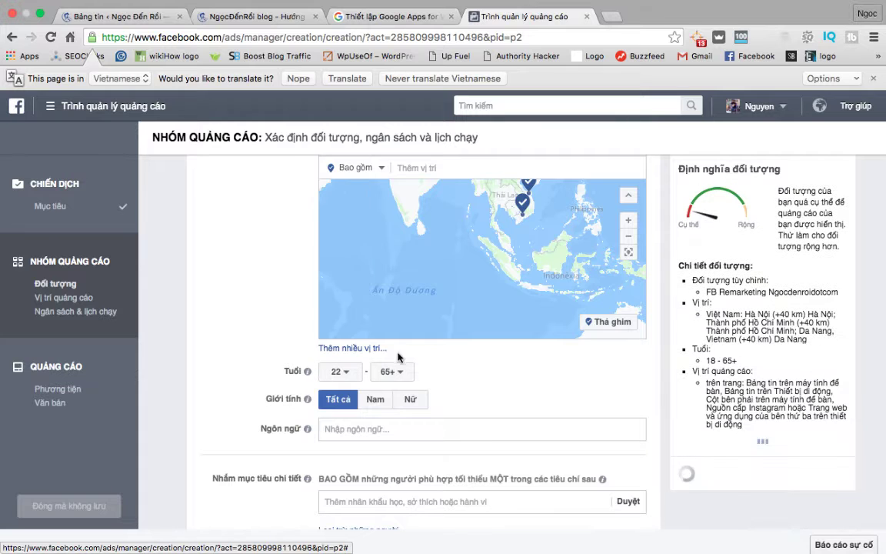
left_click(390, 371)
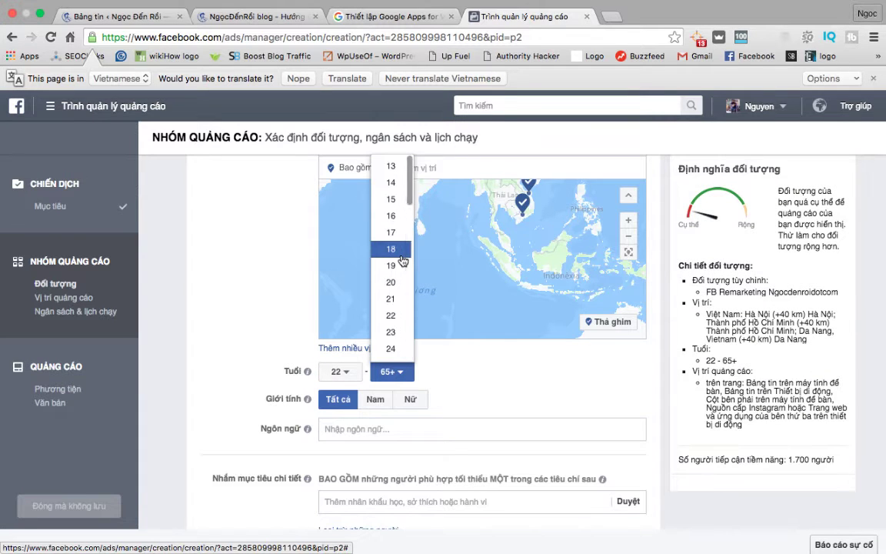
scroll(395, 308, "down", 3)
scroll(395, 315, "down", 5)
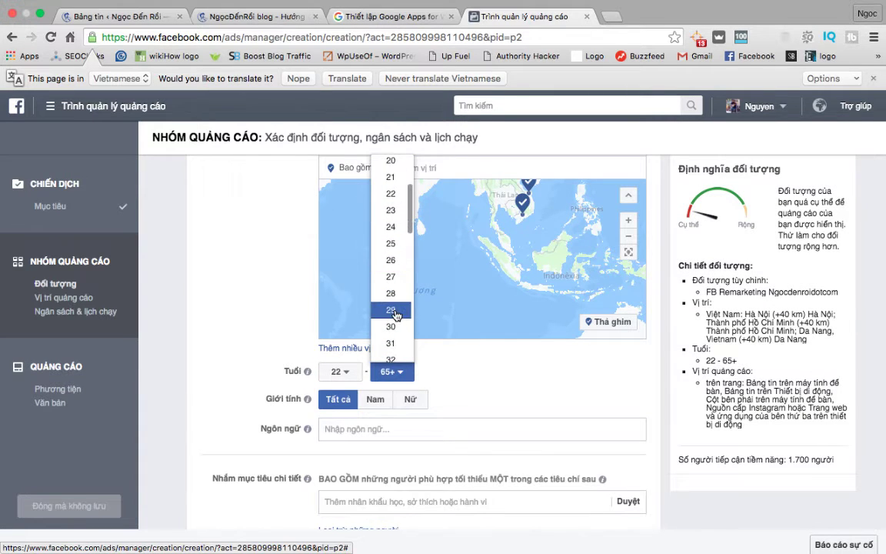
scroll(395, 315, "down", 2)
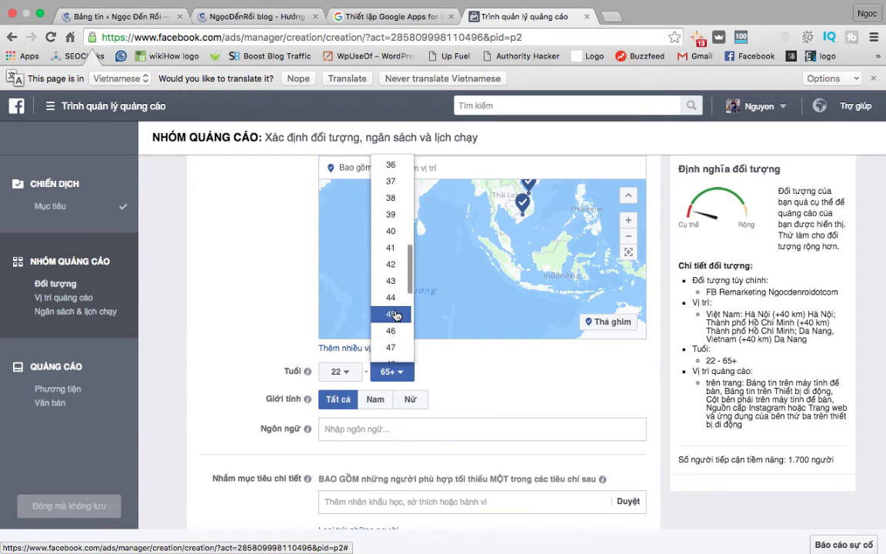
left_click(388, 313)
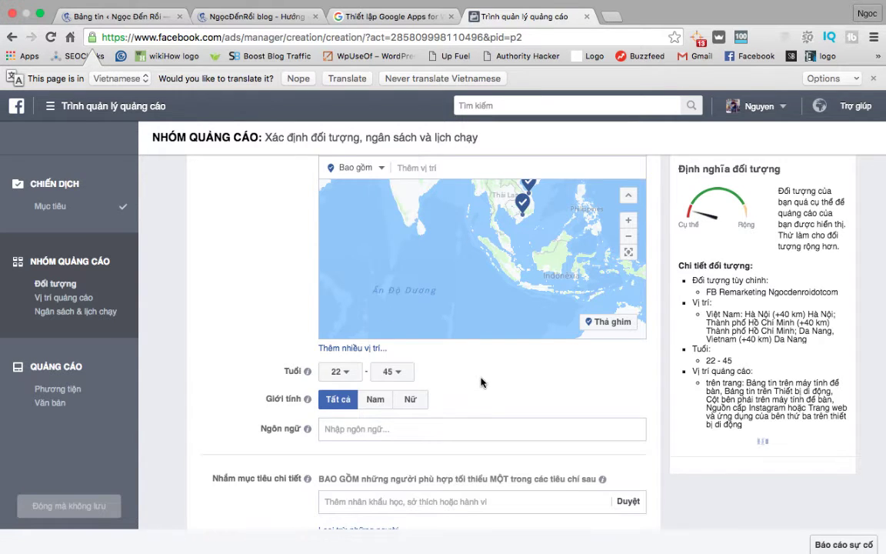
- Search the detailed targeting for "hosting" and include the interest "Webs (web hosting)" in the audience
scroll(436, 345, "down", 2)
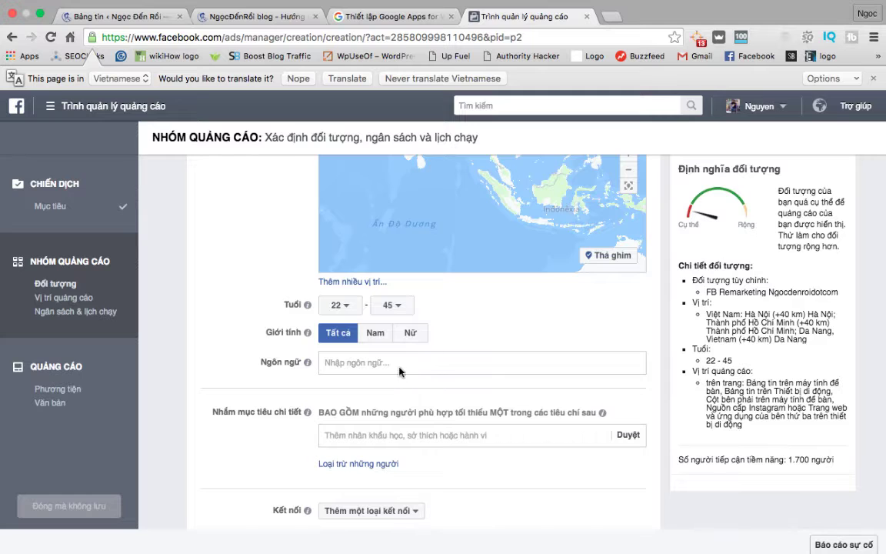
scroll(399, 371, "down", 3)
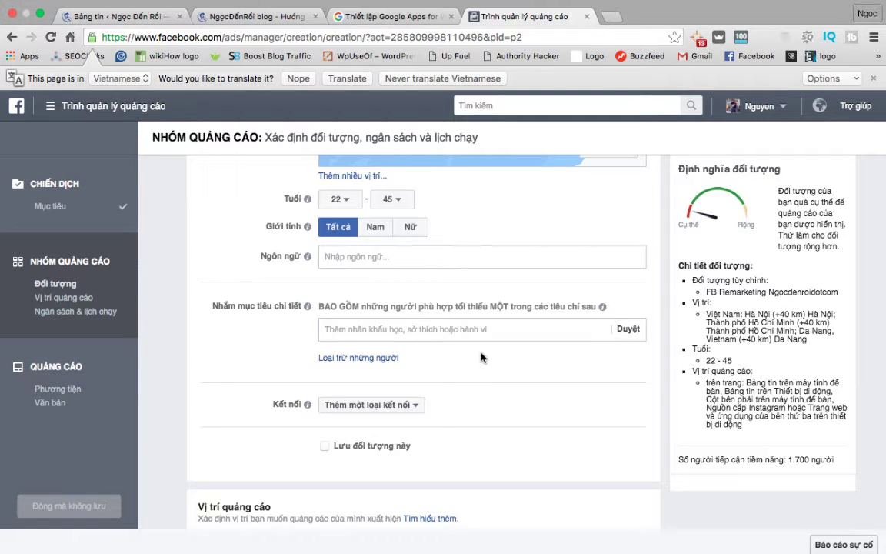
left_click(494, 329)
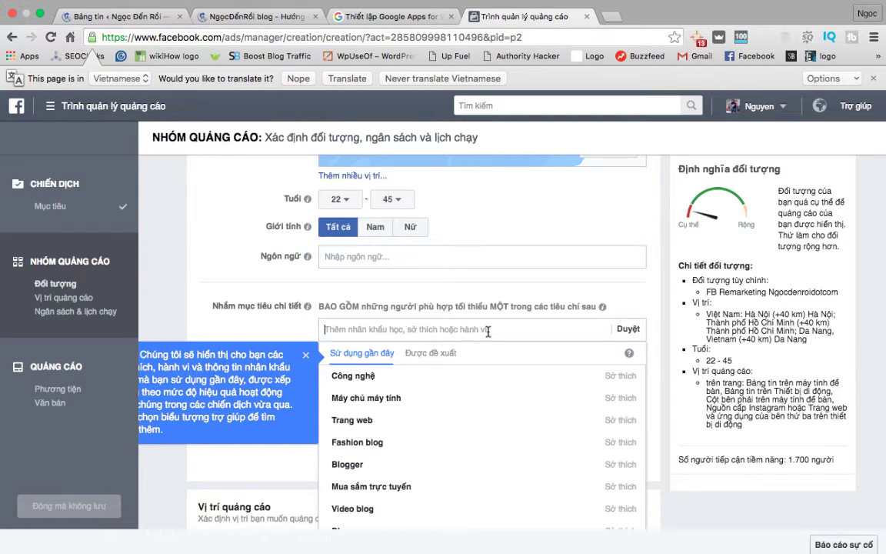
type("host")
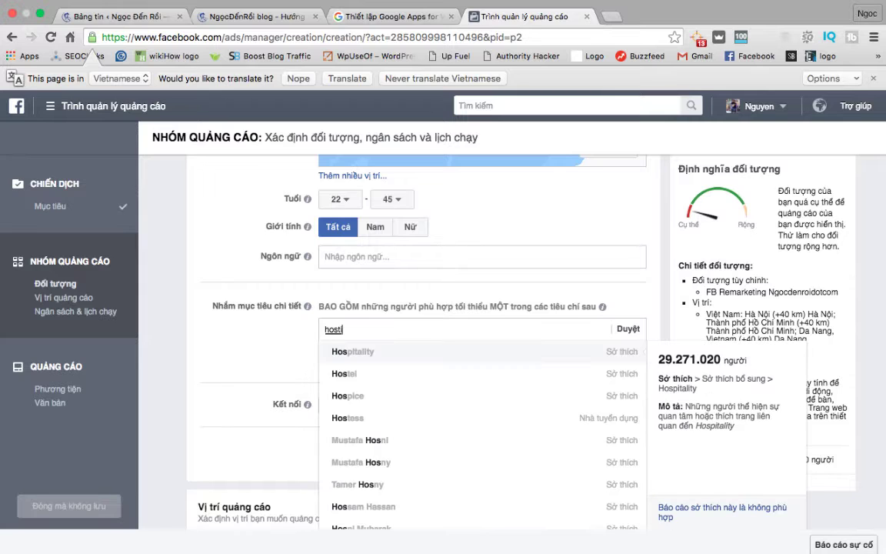
type("ing")
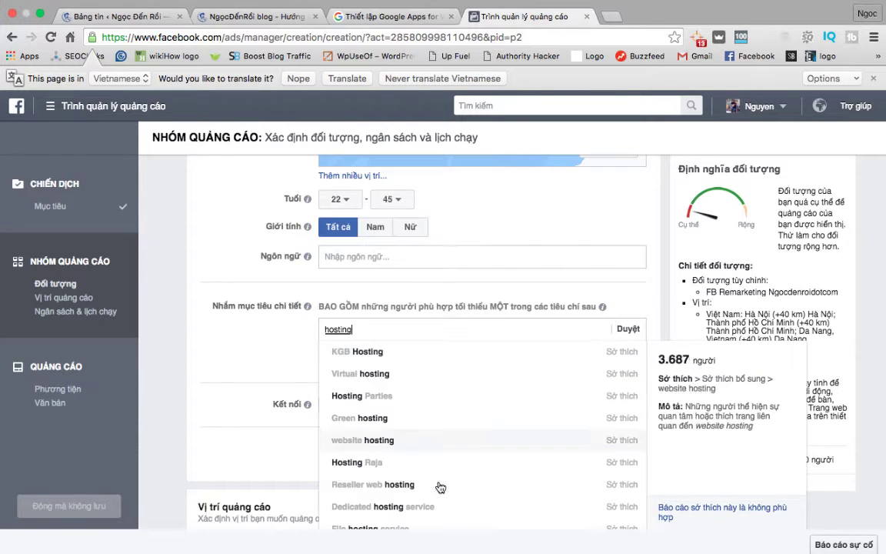
scroll(441, 487, "down", 3)
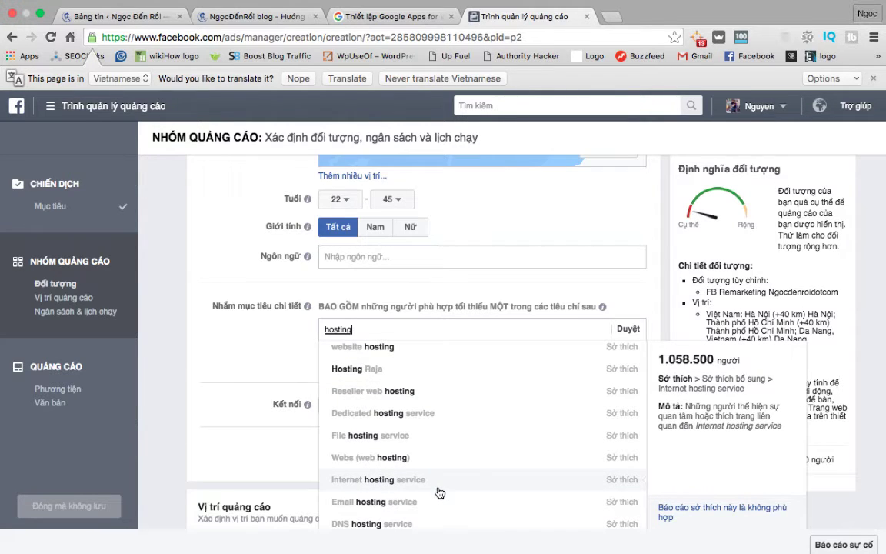
scroll(440, 492, "down", 3)
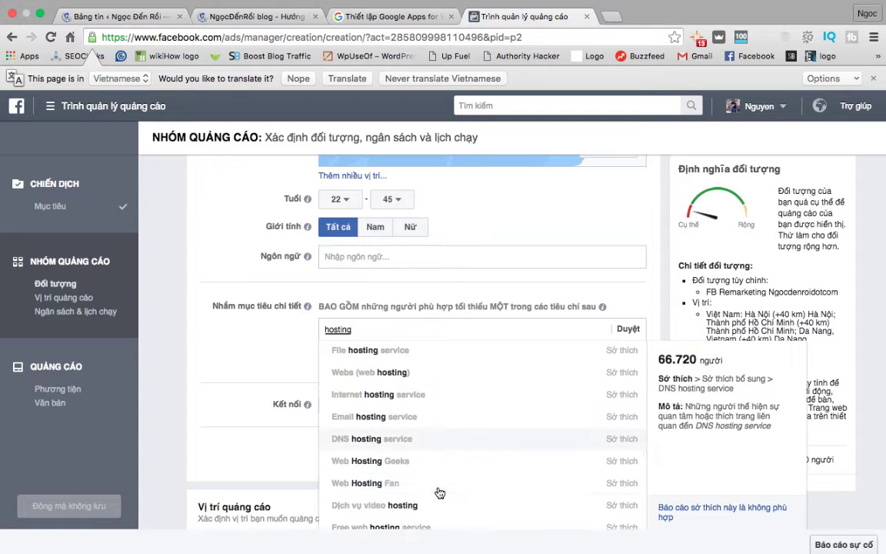
scroll(440, 492, "down", 4)
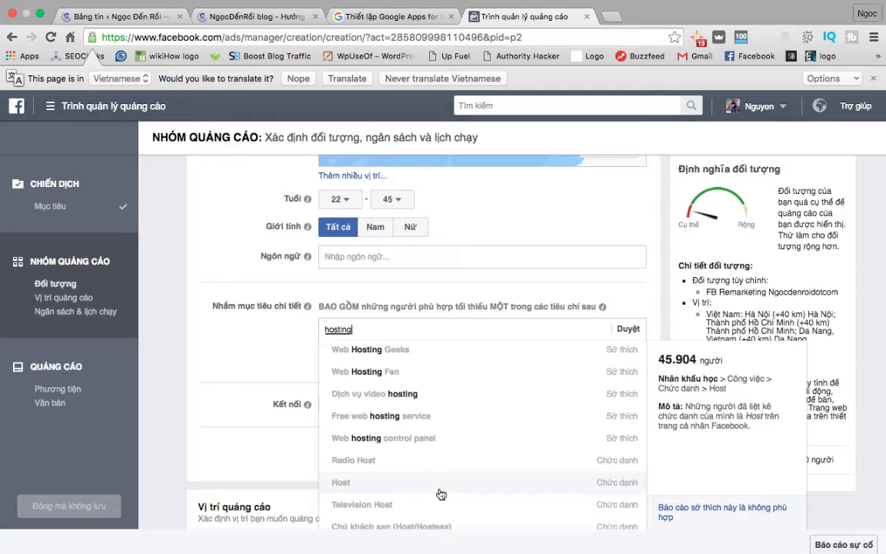
scroll(442, 473, "up", 4)
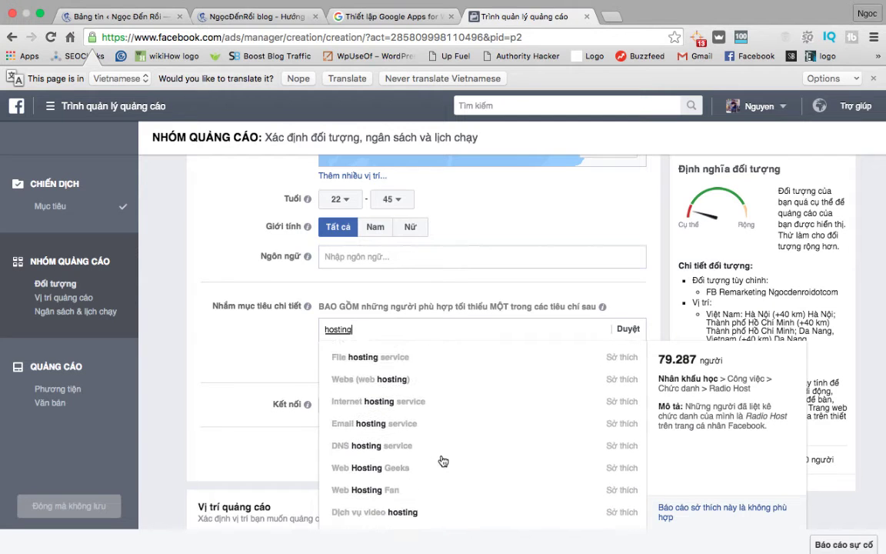
left_click(405, 388)
- Add the interest "Máy chủ máy tính" to the audience's detailed targeting
type("Máy")
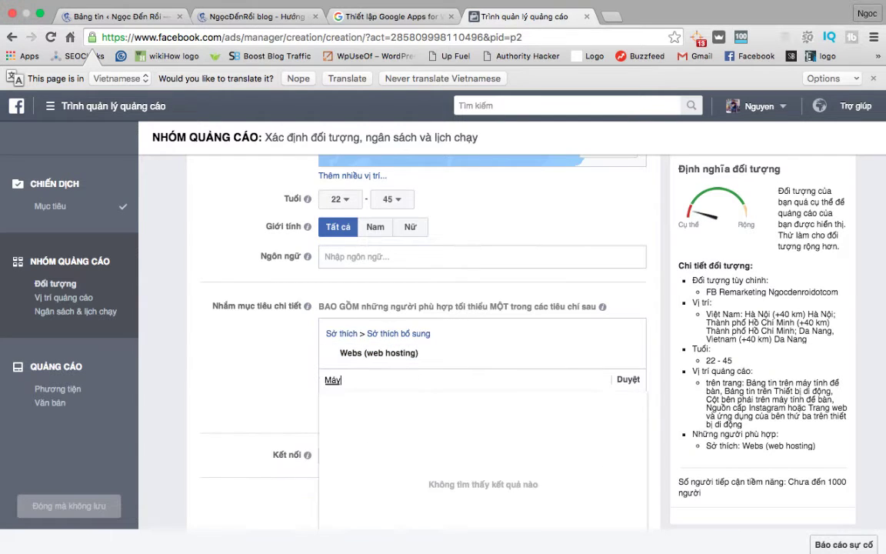
type(" chủ máy tín")
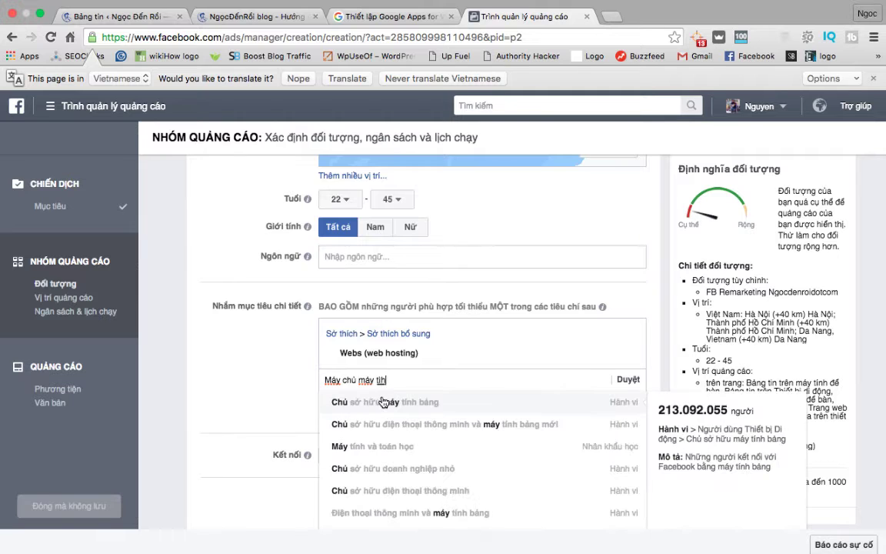
type("h")
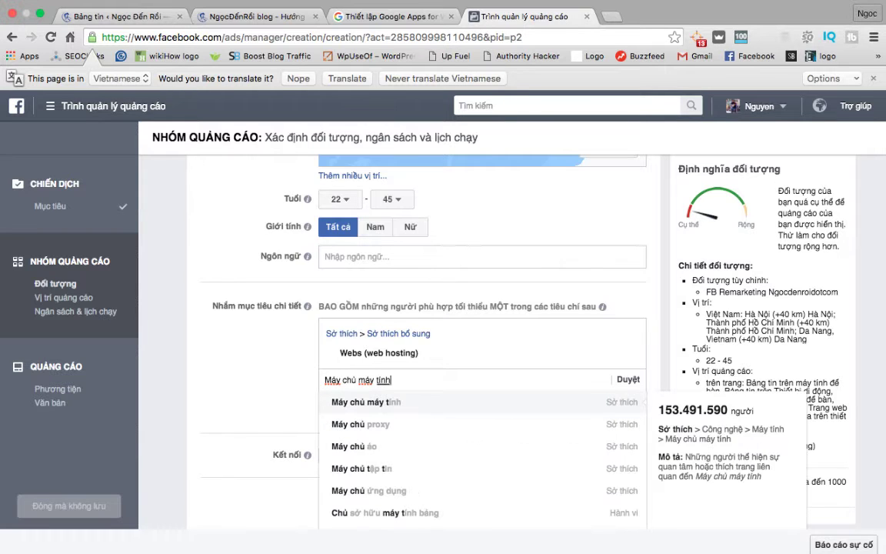
left_click(403, 402)
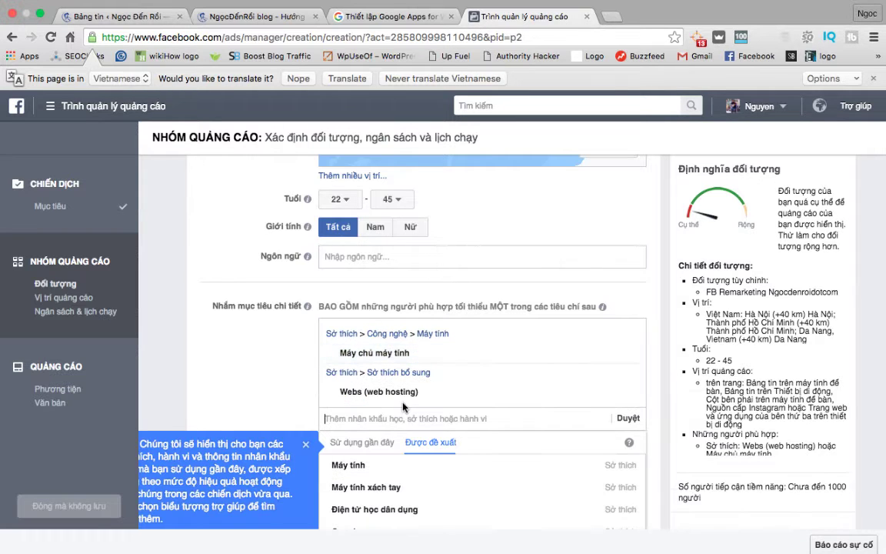
- Add the interests "Blog" and "WordPress" to the audience's detailed targeting
type("blog")
left_click(376, 443)
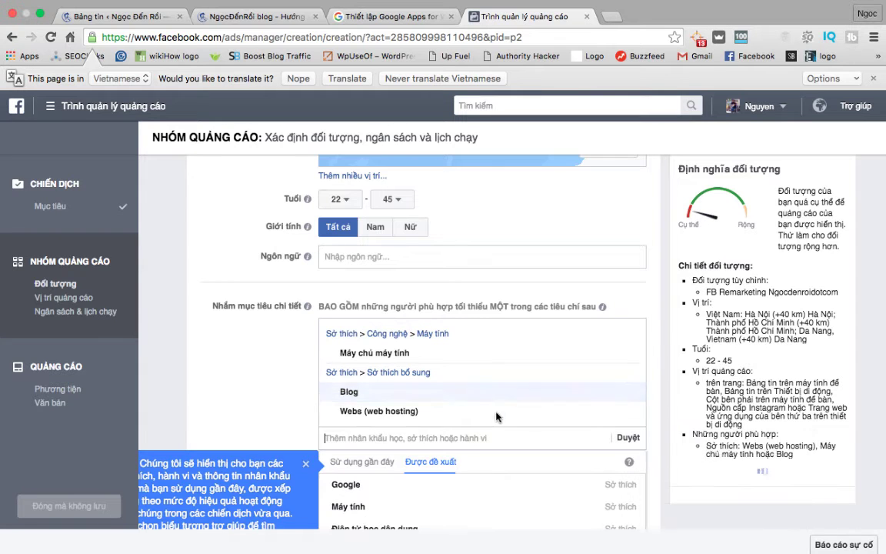
scroll(477, 397, "down", 3)
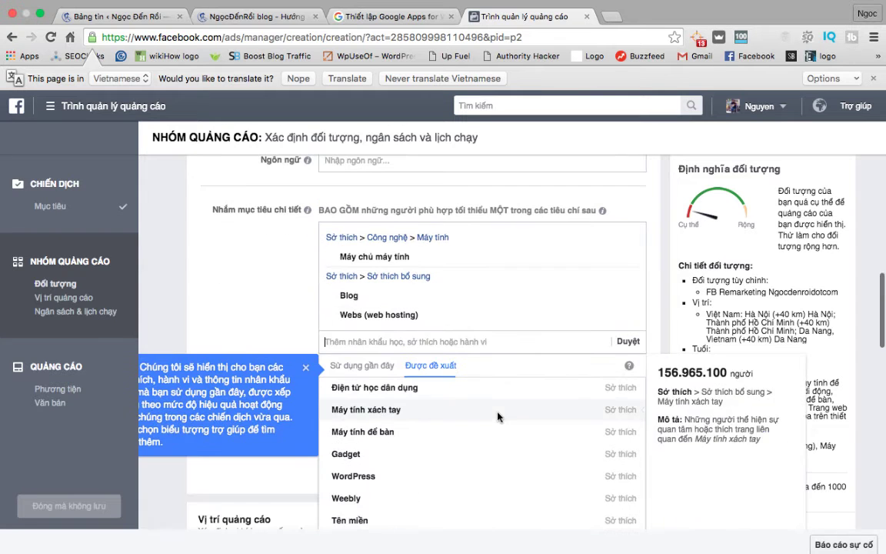
left_click(381, 477)
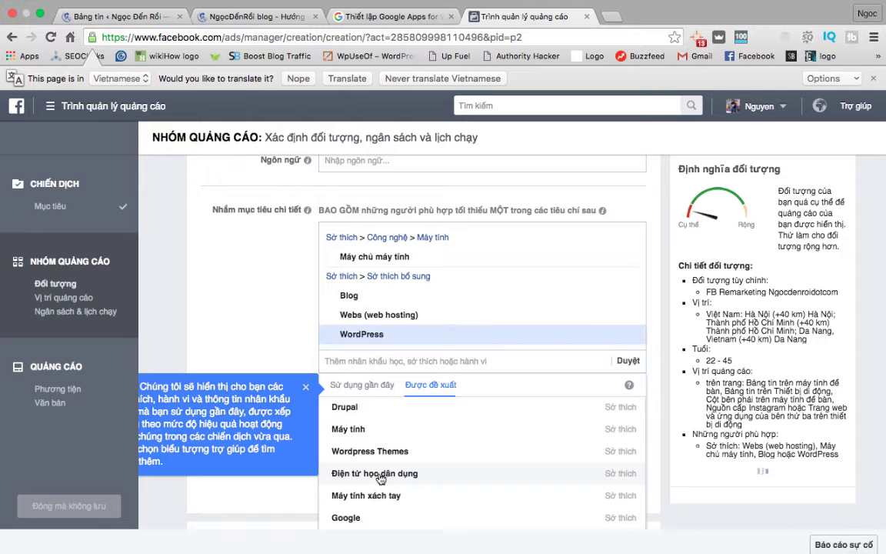
left_click(228, 306)
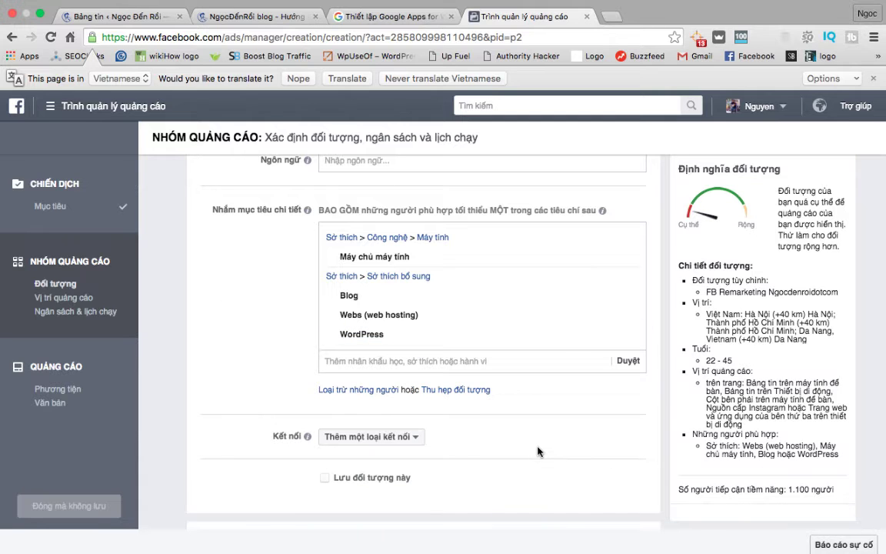
- Exclude the audience network (Mạng đối tượng) from the ad placements
scroll(504, 443, "down", 8)
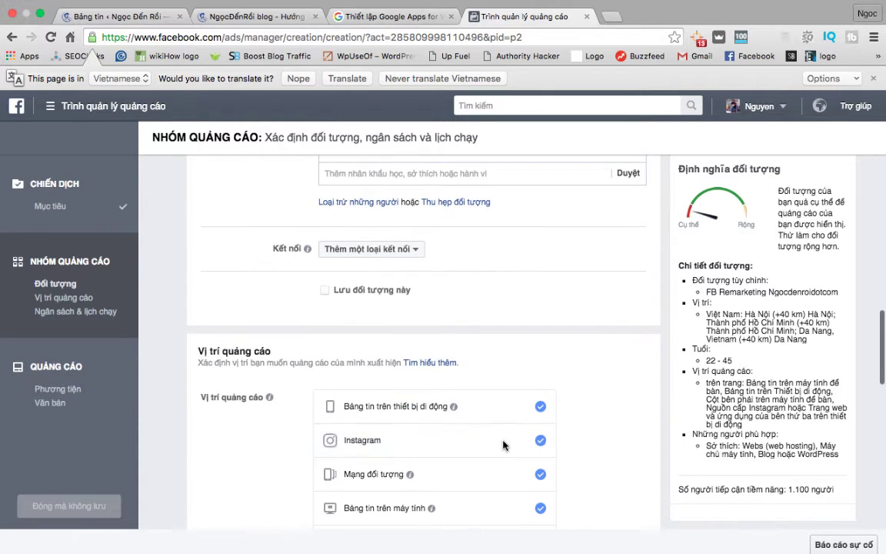
scroll(503, 445, "down", 1)
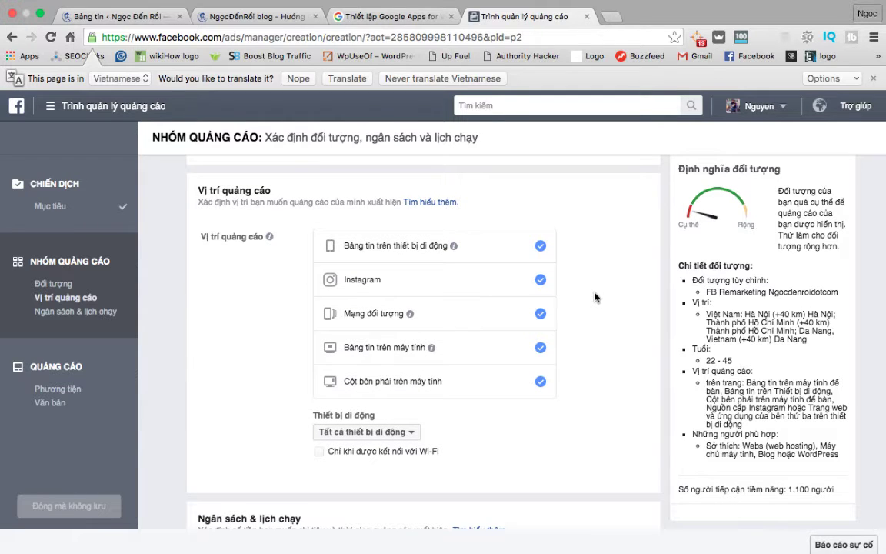
left_click(540, 313)
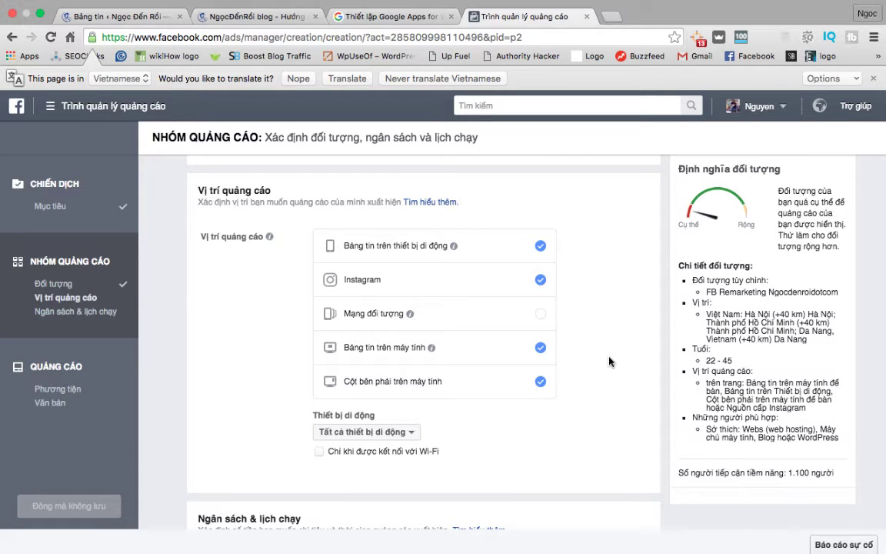
- Change the ad set's budget type to lifetime (Ngân sách trọn đời) and set the amount to 5000000 ₫
scroll(580, 405, "down", 5)
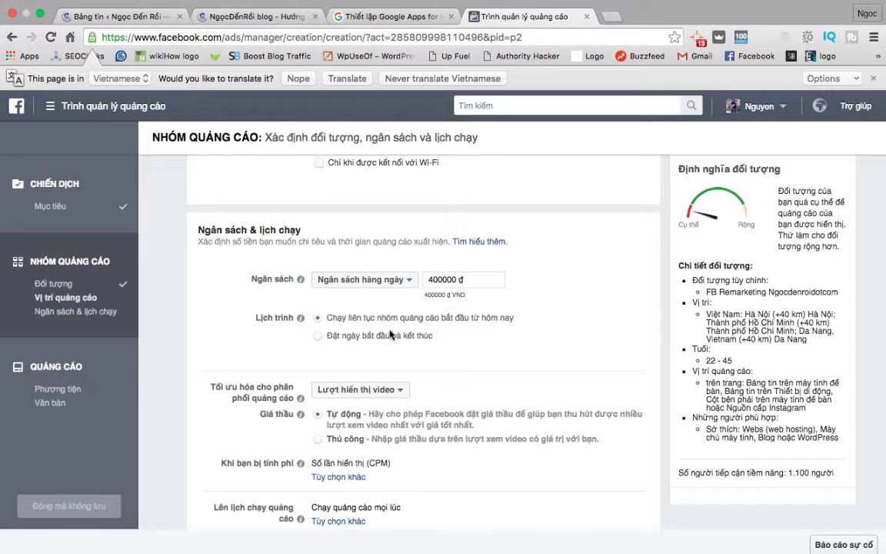
scroll(399, 324, "down", 2)
scroll(399, 324, "up", 1)
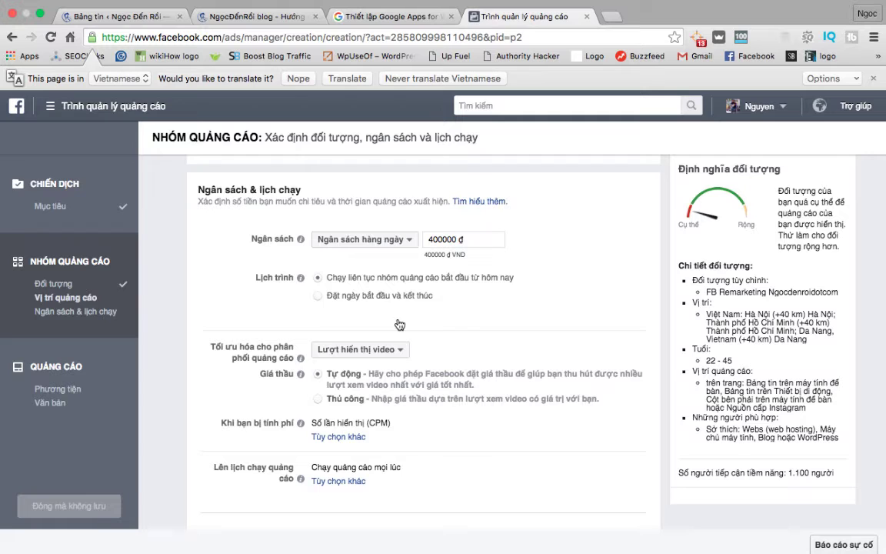
left_click(409, 244)
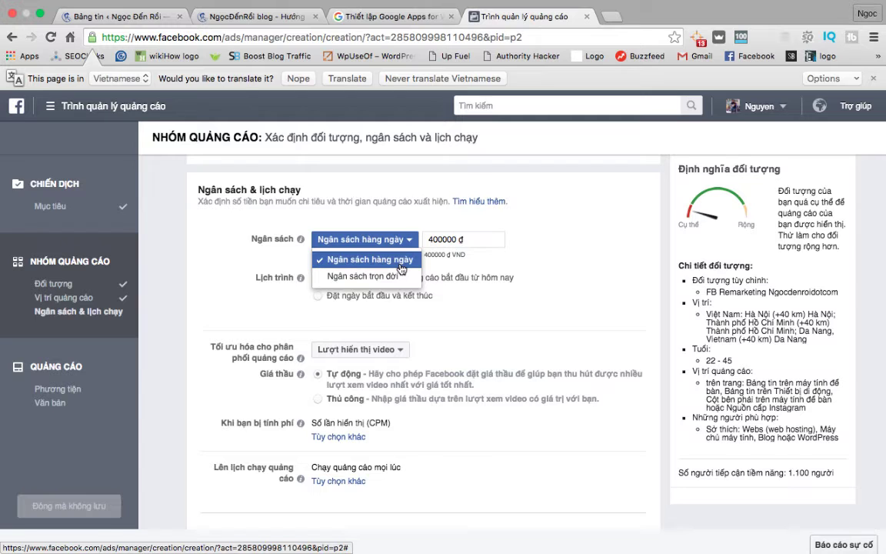
left_click(394, 277)
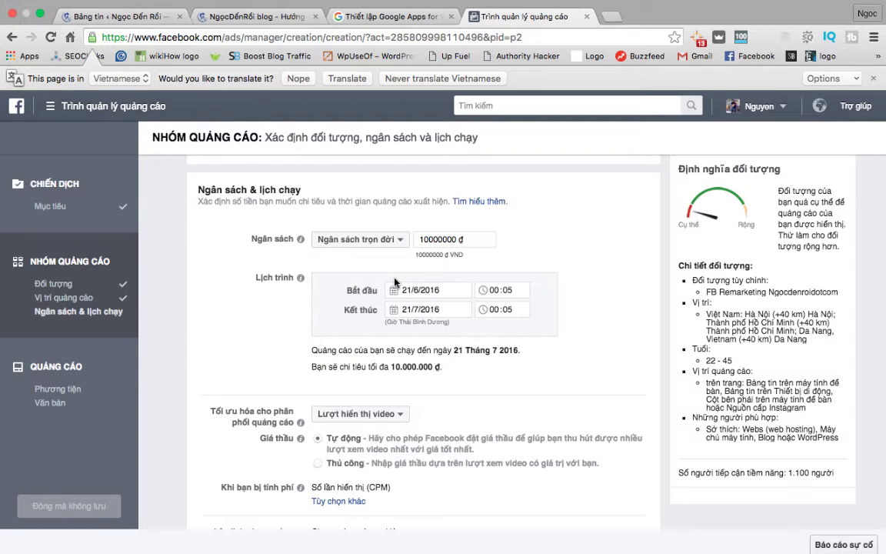
triple_click(447, 237)
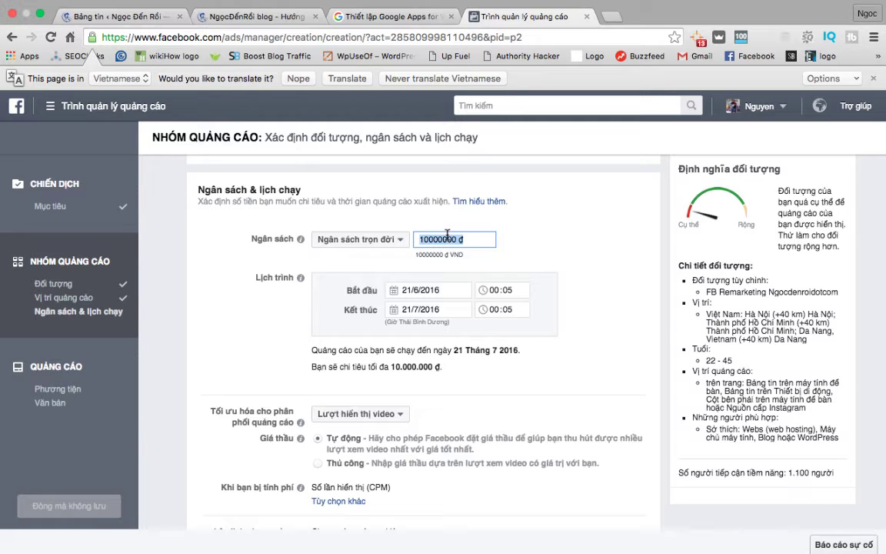
type("50000")
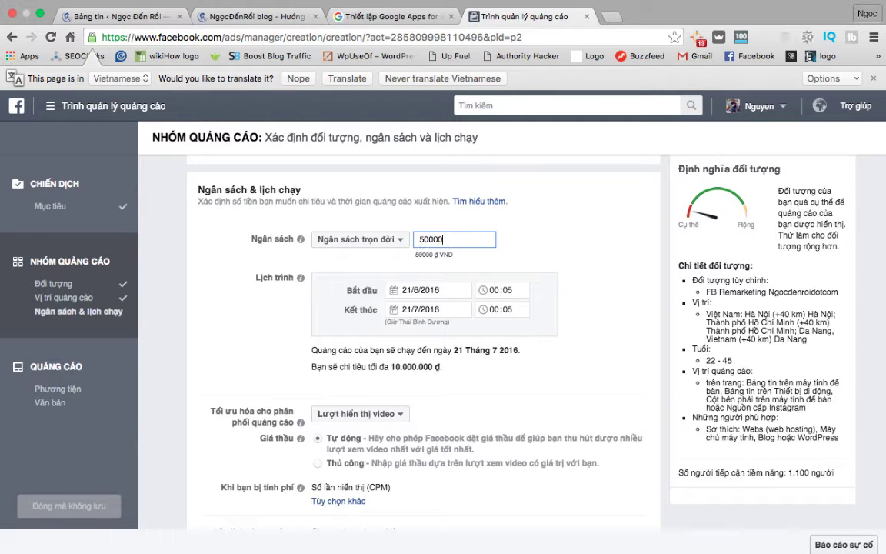
type("00")
- Schedule the ad set to run from 21/6/2016 to 25/6/2016 and reduce the lifetime budget to 500000 ₫
left_click(434, 292)
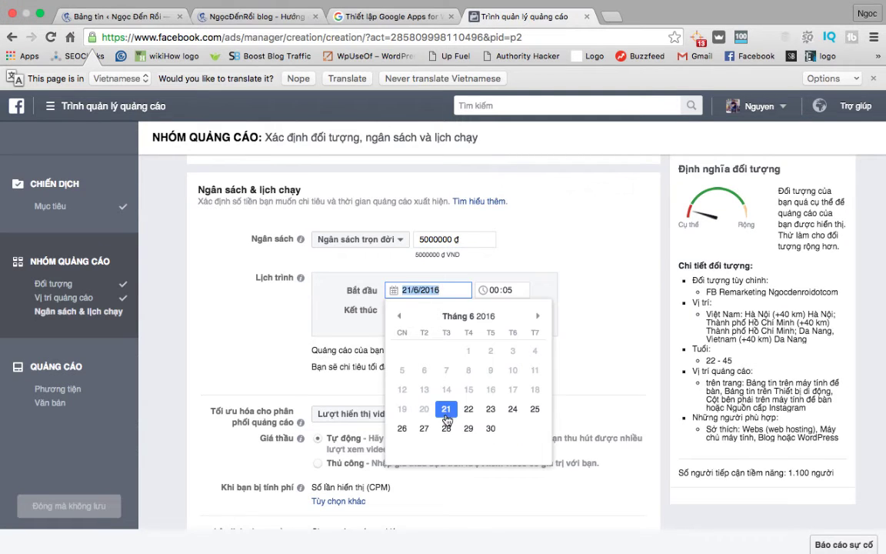
left_click(446, 412)
left_click(443, 310)
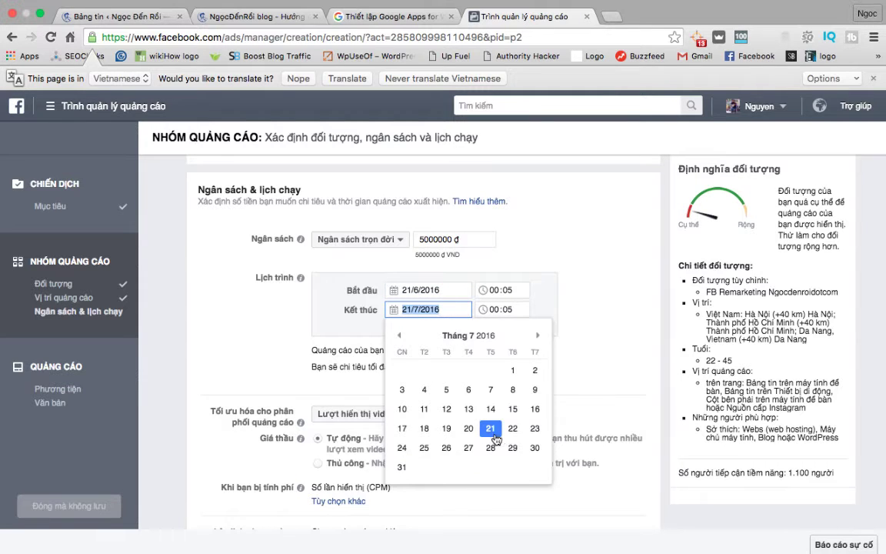
left_click(424, 450)
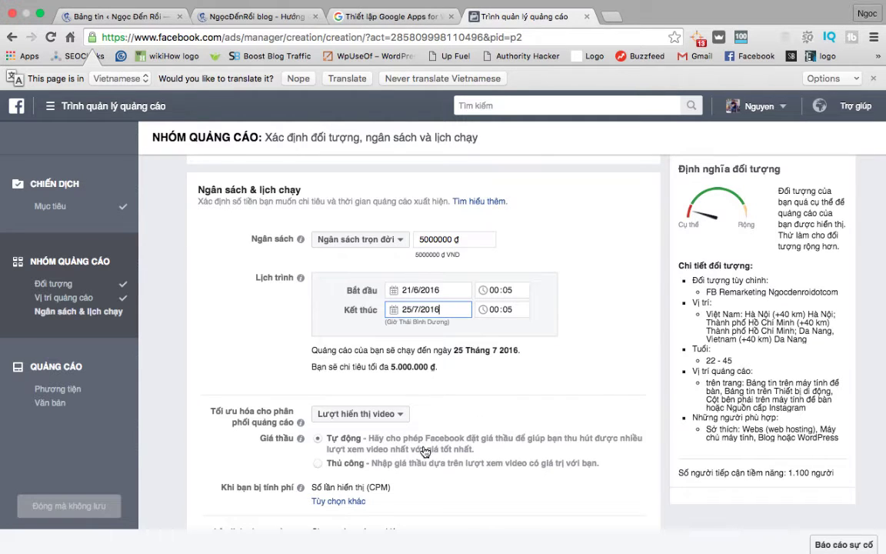
double_click(416, 310)
type("6")
left_click(459, 239)
key("BackSpace")
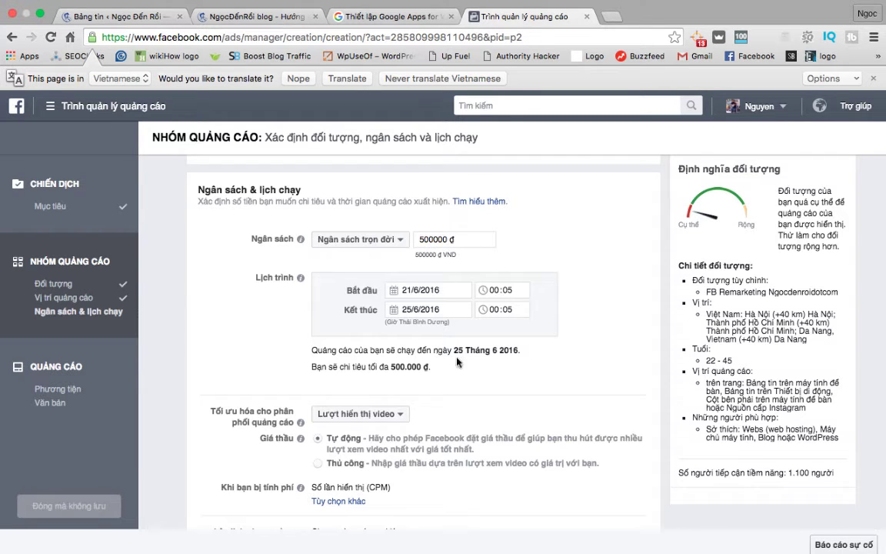
- Review the ad set's bidding and delivery settings, including the available delivery optimization options
scroll(462, 361, "down", 3)
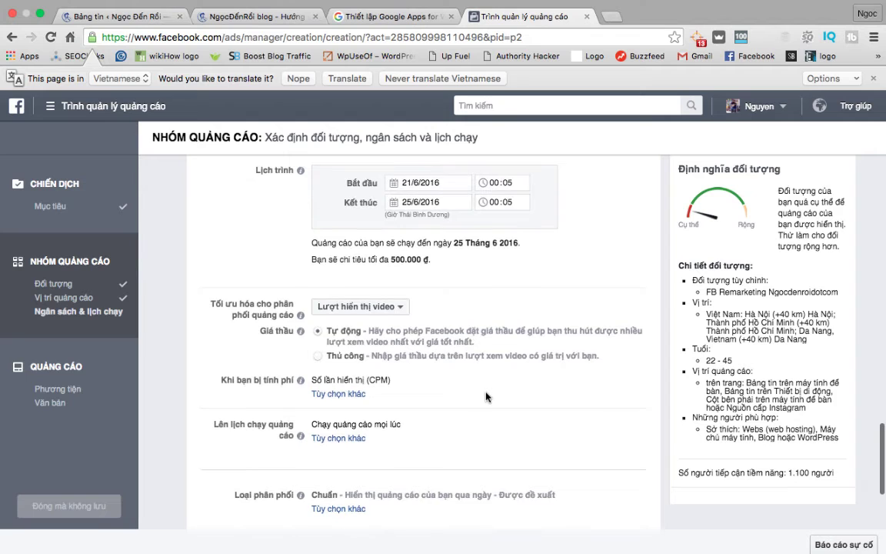
scroll(579, 264, "up", 2)
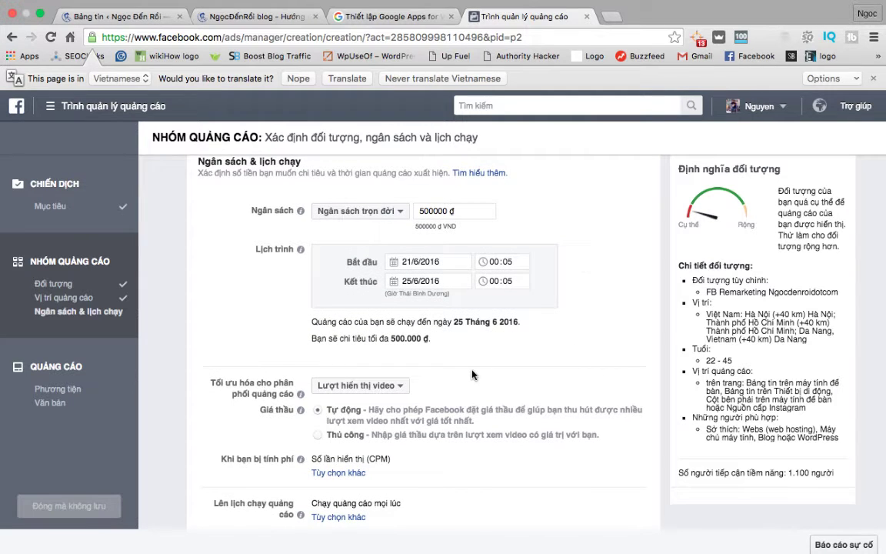
scroll(471, 375, "down", 3)
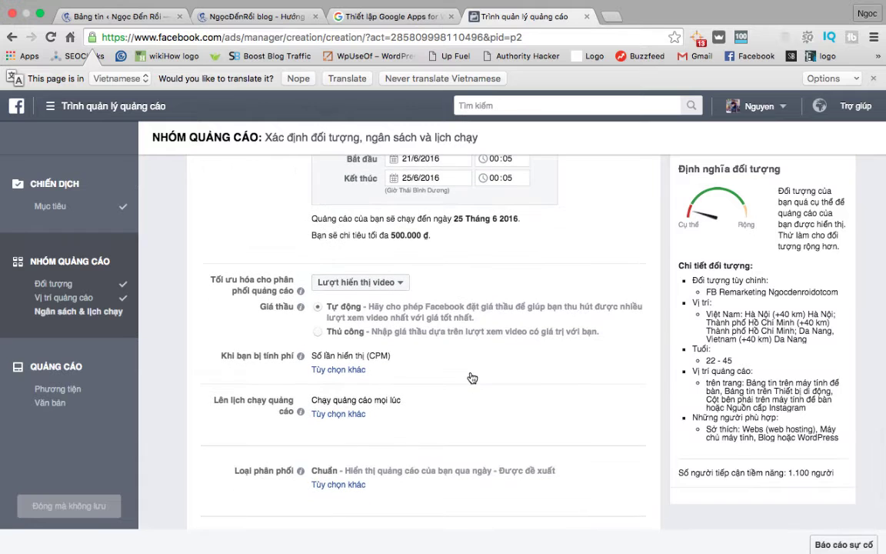
left_click(400, 283)
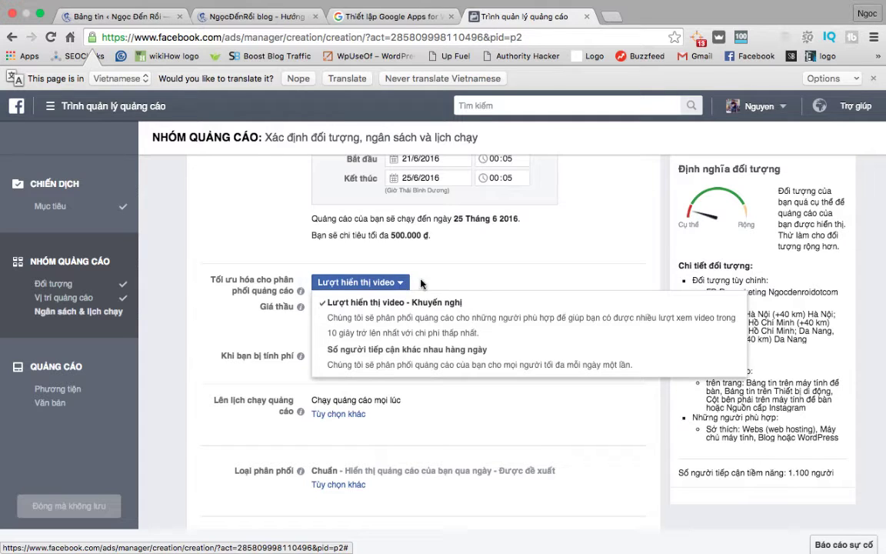
left_click(403, 285)
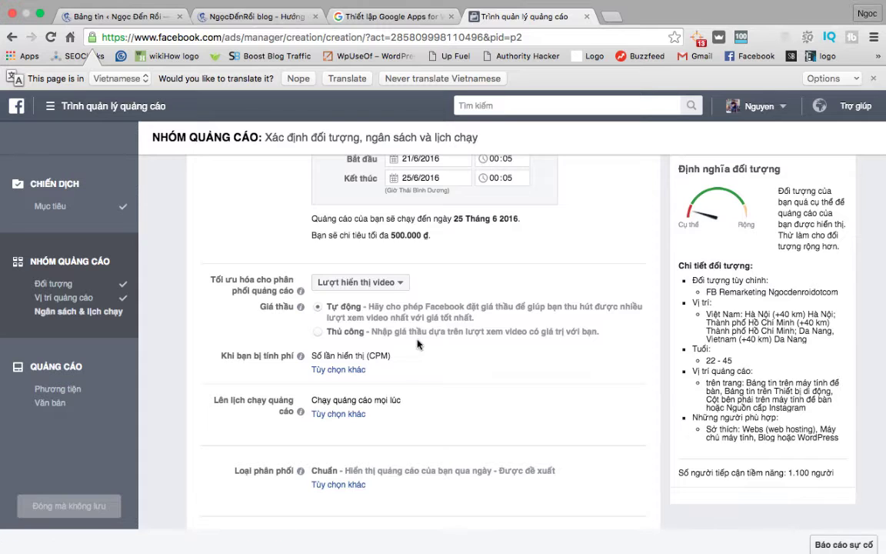
- Try charging the ad set by 10-second video views (Lượt xem video trong 10 giây) and return to impressions (CPM)
scroll(385, 310, "down", 2)
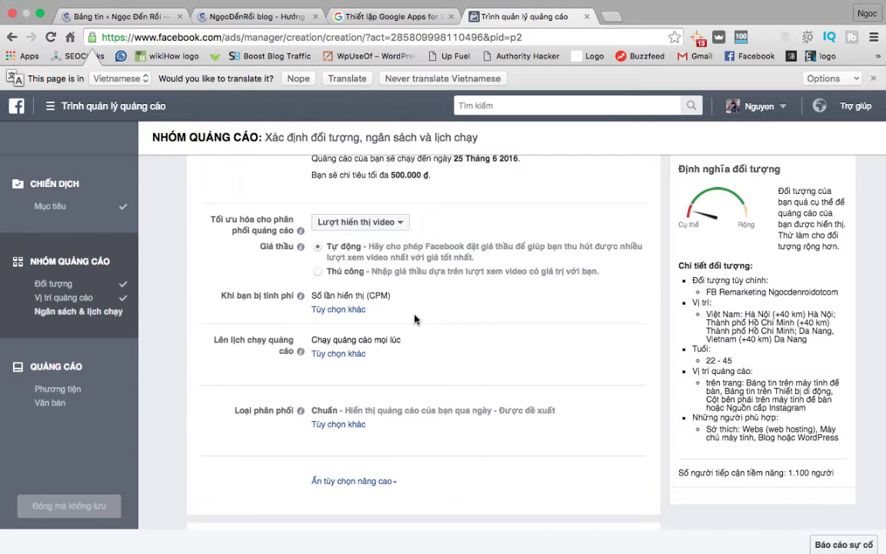
left_click(316, 310)
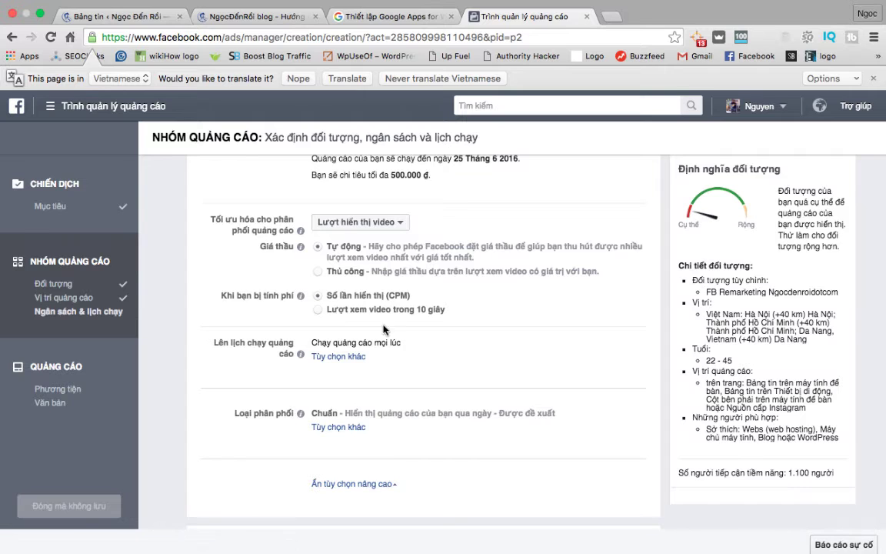
left_click(318, 312)
left_click(326, 311)
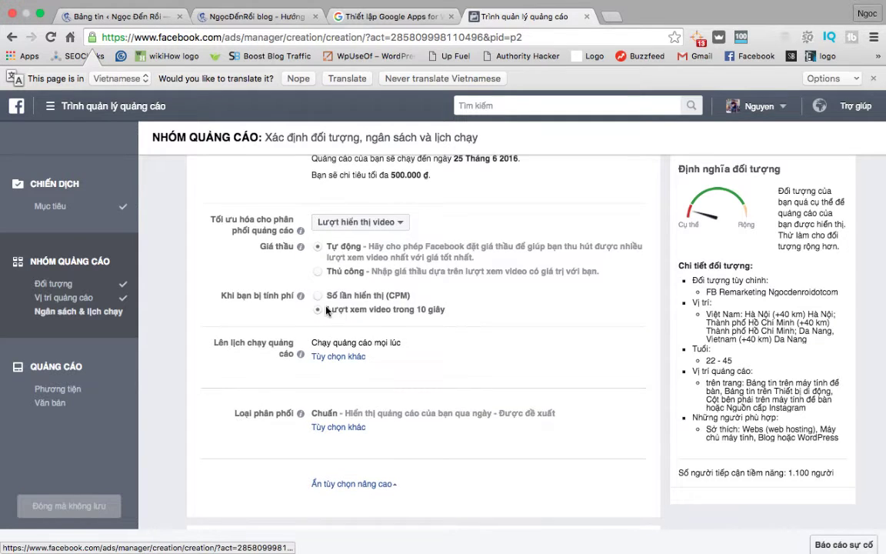
left_click(318, 295)
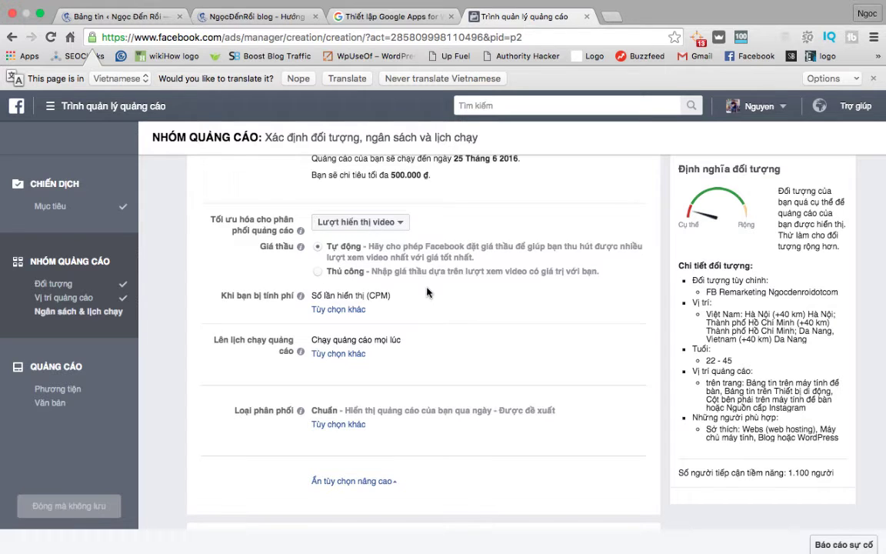
- Review the ad set's budget, schedule and delivery settings and continue to the ad's media and text setup
mouse_move(311, 291)
scroll(496, 399, "down", 2)
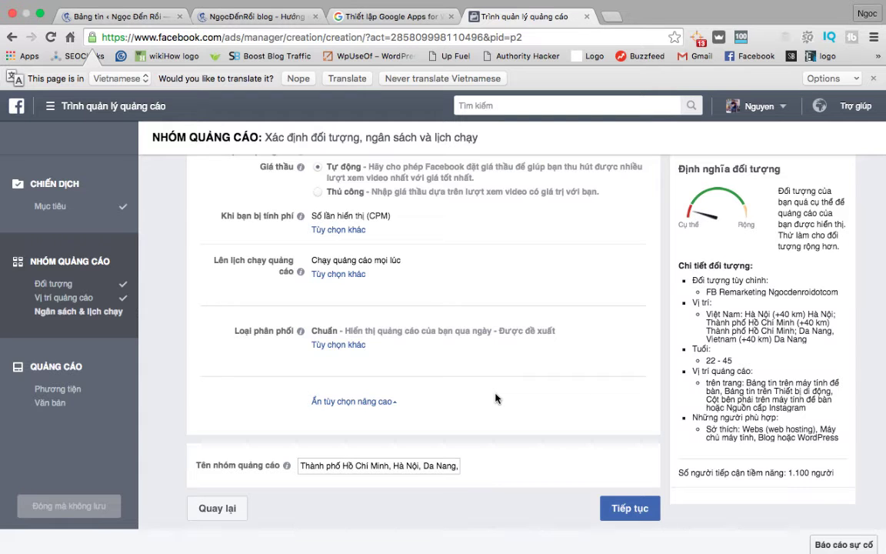
scroll(496, 398, "up", 10)
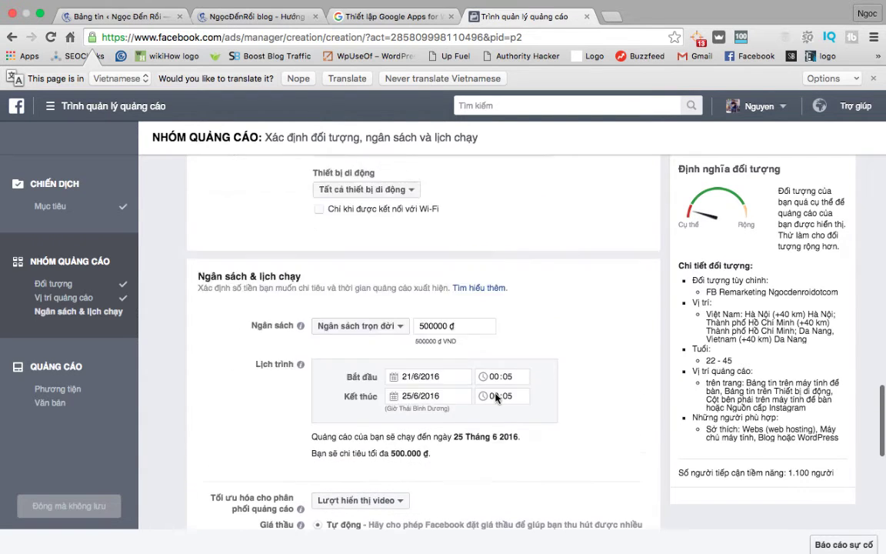
scroll(496, 399, "down", 10)
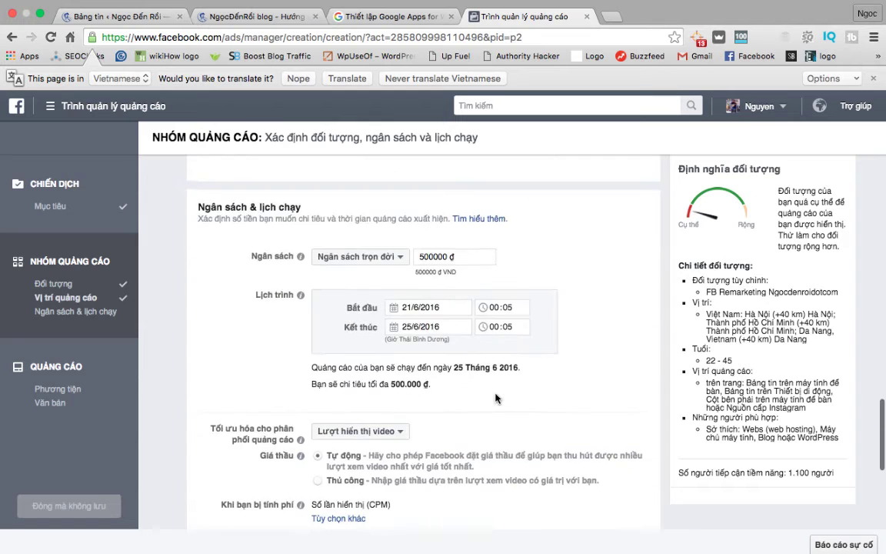
scroll(497, 399, "down", 2)
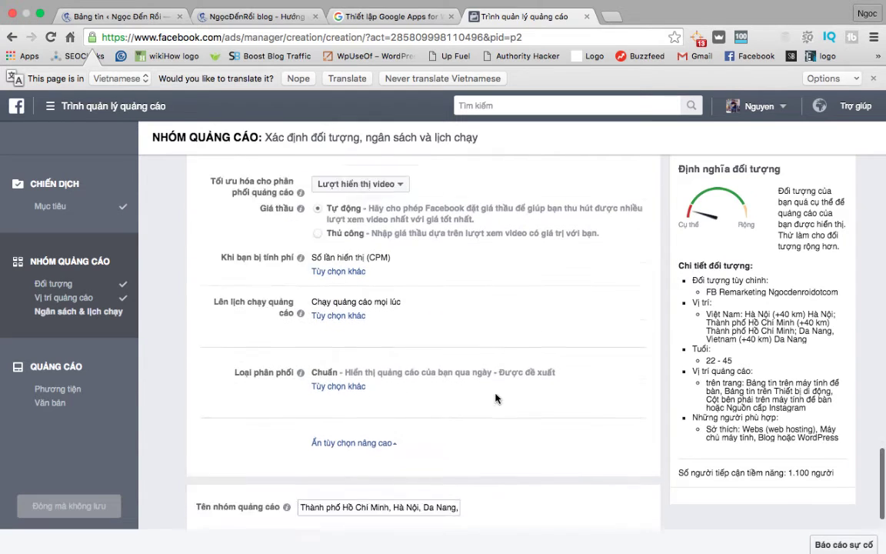
scroll(496, 399, "up", 3)
scroll(497, 398, "up", 3)
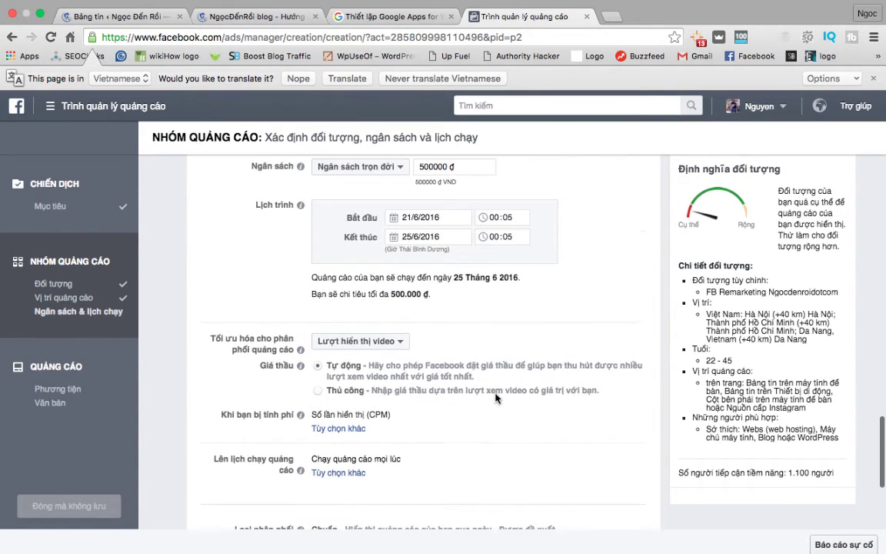
scroll(496, 399, "down", 2)
scroll(497, 399, "down", 2)
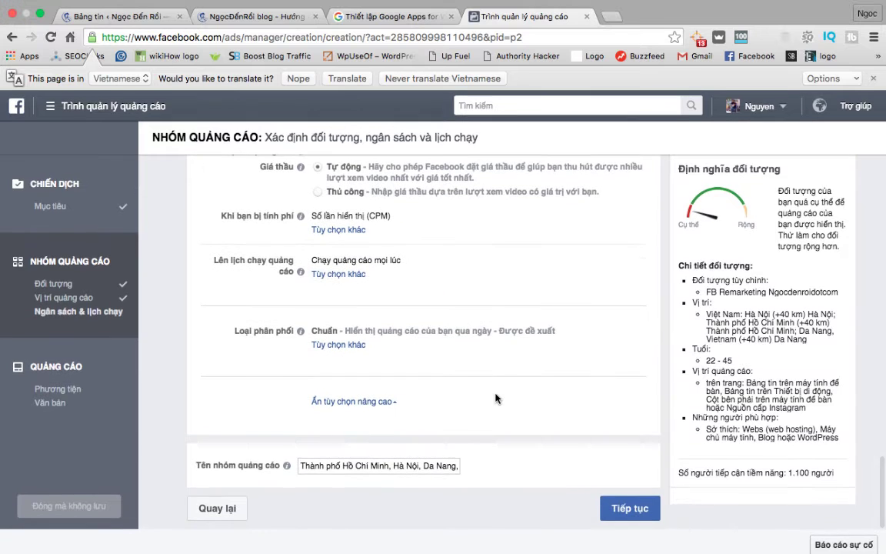
left_click(629, 509)
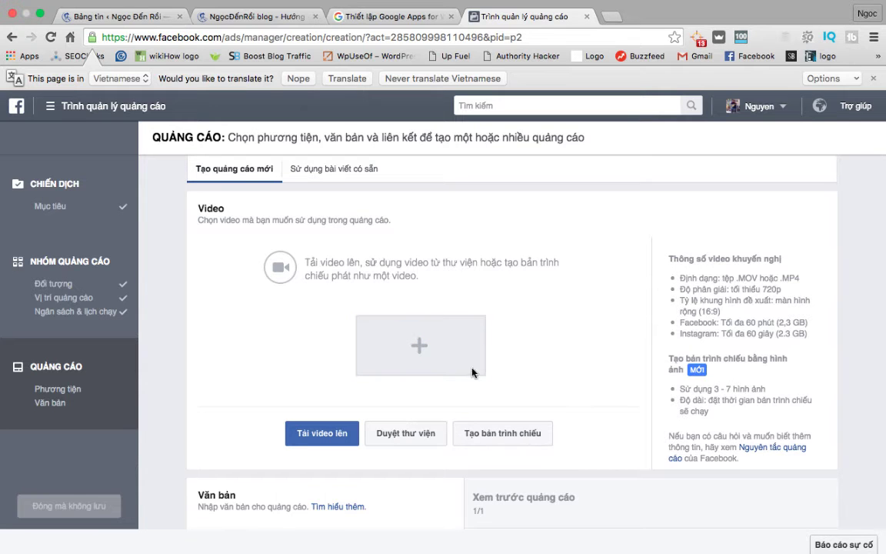
- Dismiss the page translation offer and upload the Desktop video "Quang cao Hosting A Small Orange.mp4" as the ad's video
scroll(565, 361, "down", 1)
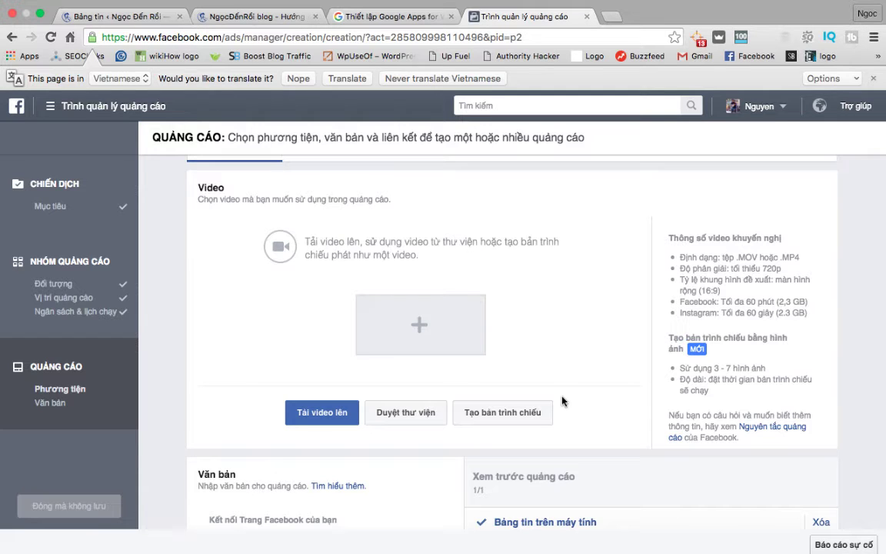
left_click(873, 78)
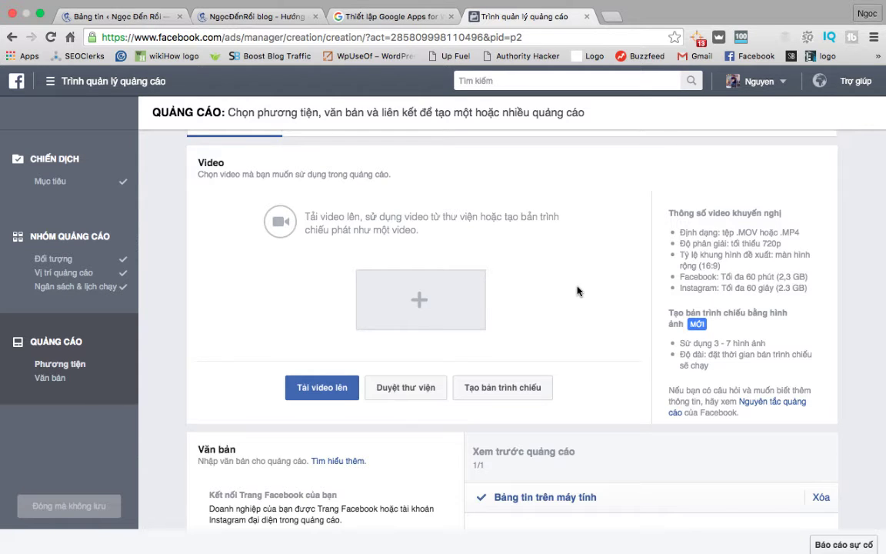
left_click(423, 311)
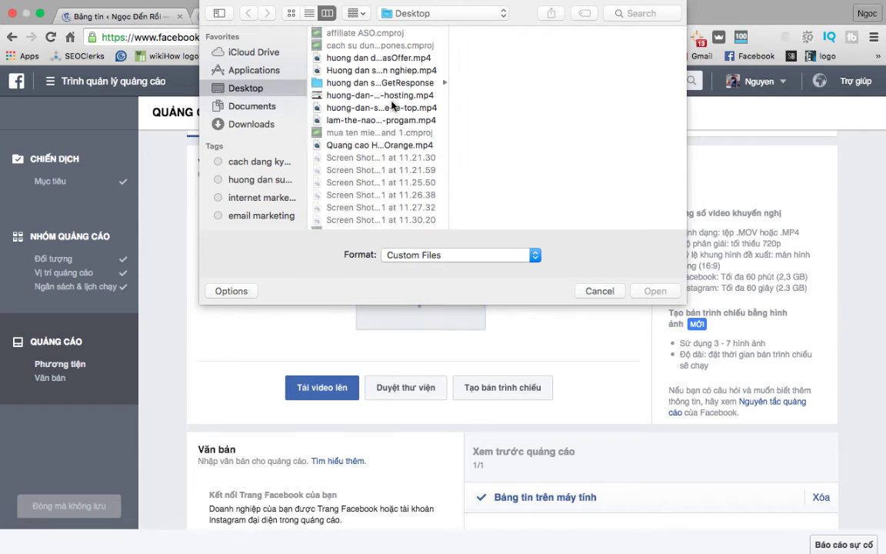
left_click(379, 145)
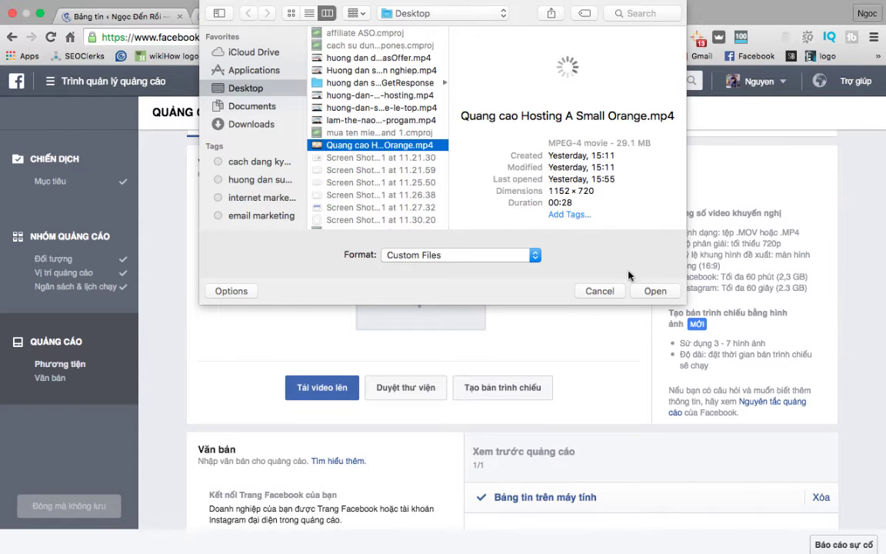
left_click(651, 291)
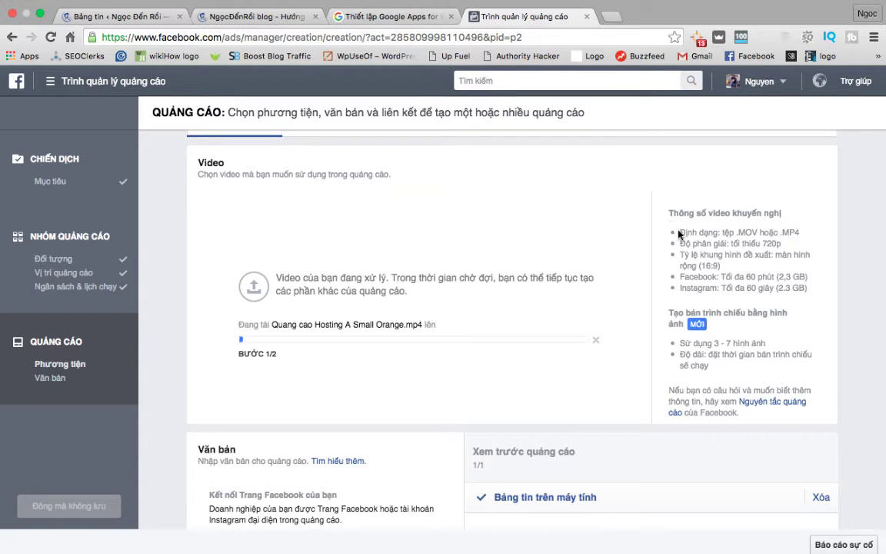
- Examine the recommended video format, resolution, aspect ratio and maximum length for Facebook
left_click_drag(680, 233, 775, 246)
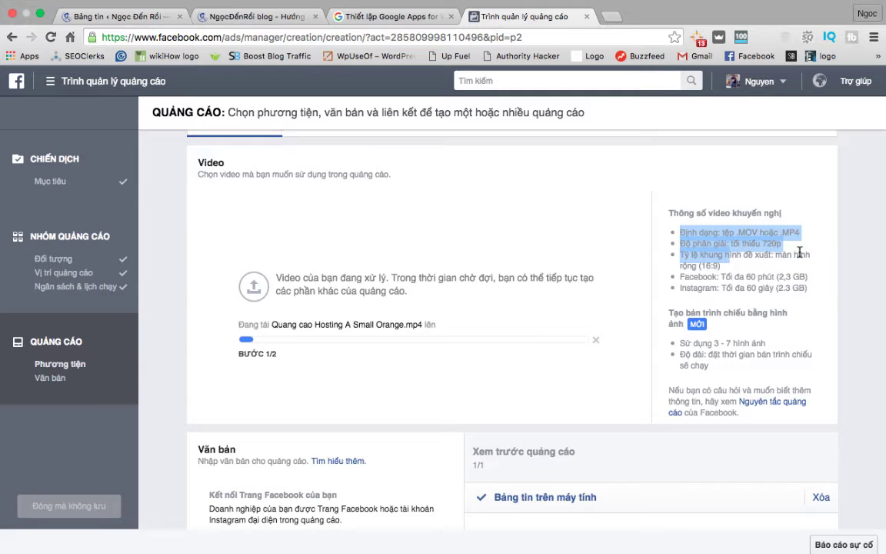
left_click(779, 251)
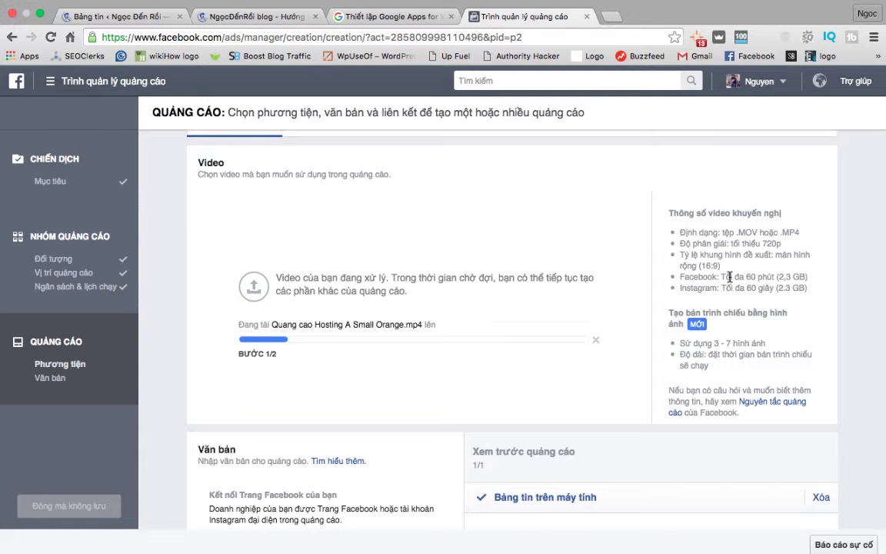
left_click_drag(722, 276, 763, 275)
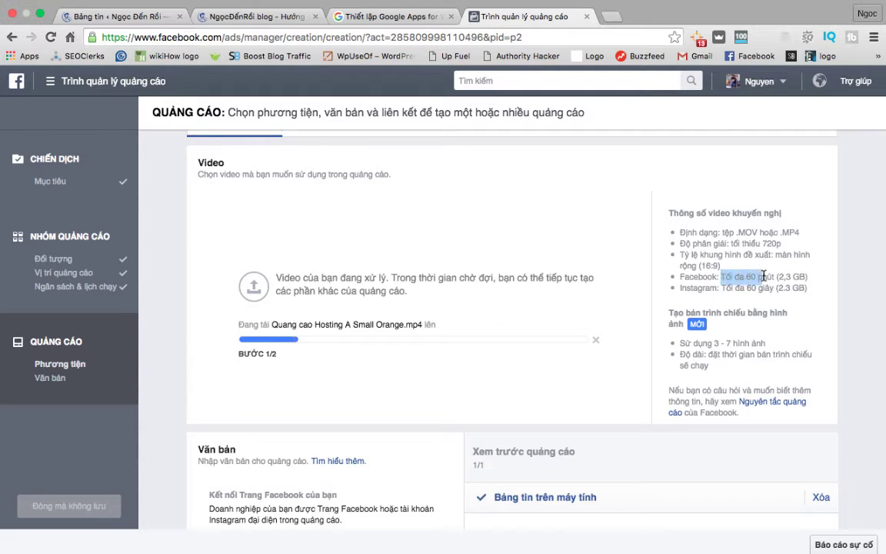
left_click(702, 278)
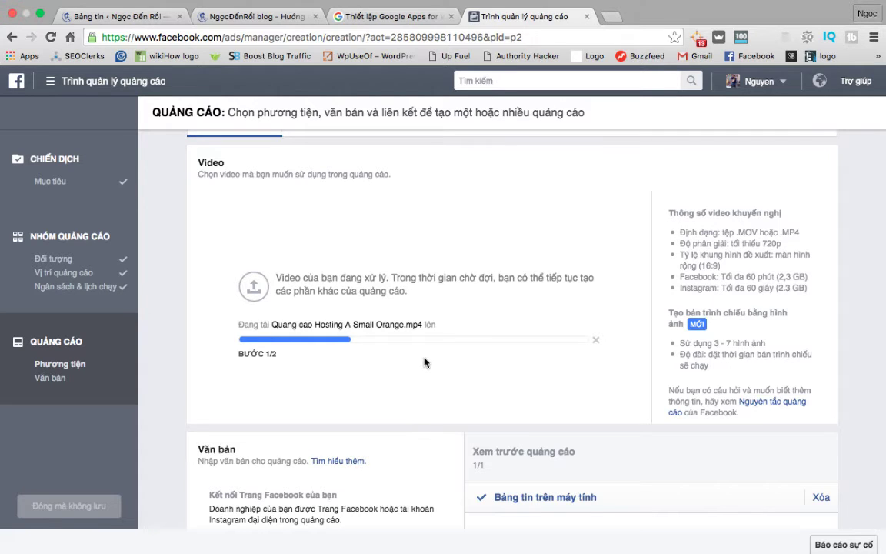
- Try to connect an existing Instagram account to the ad by entering its username and password, and decline saving the password in the browser
scroll(420, 368, "down", 1)
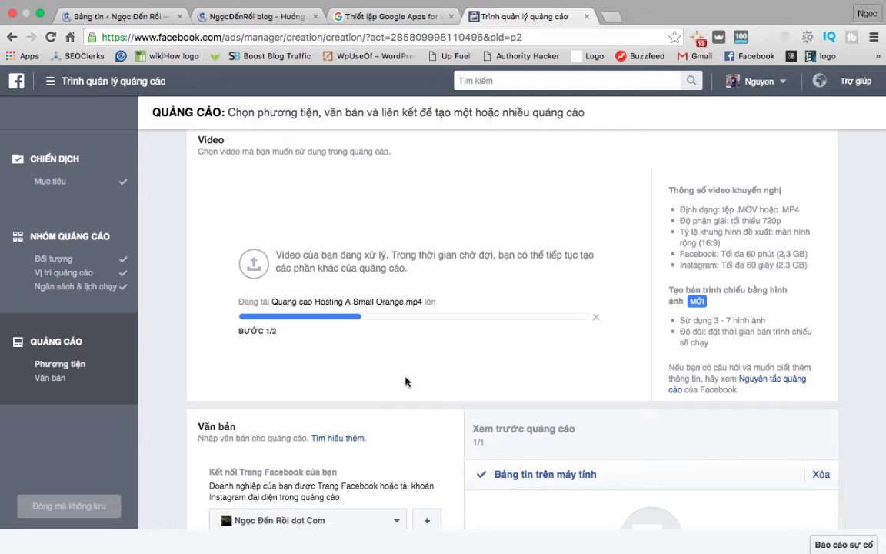
scroll(405, 380, "down", 5)
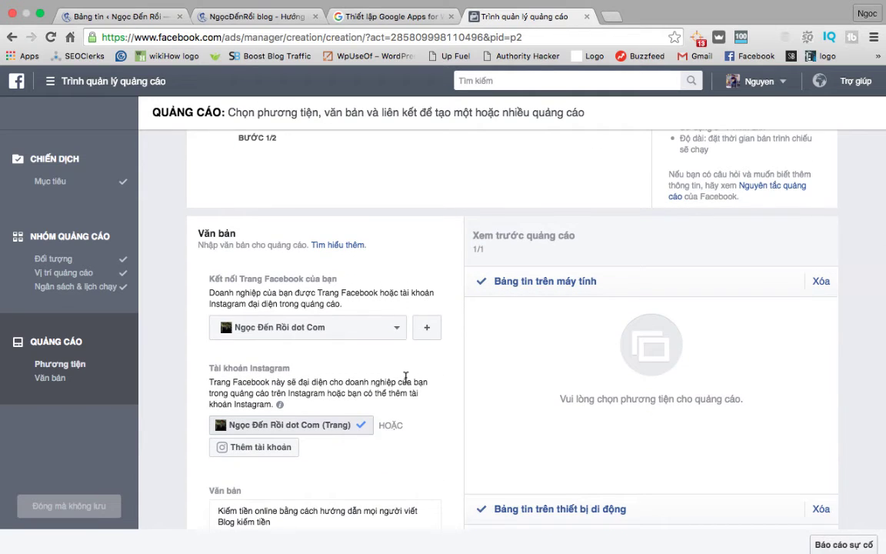
scroll(406, 381, "down", 2)
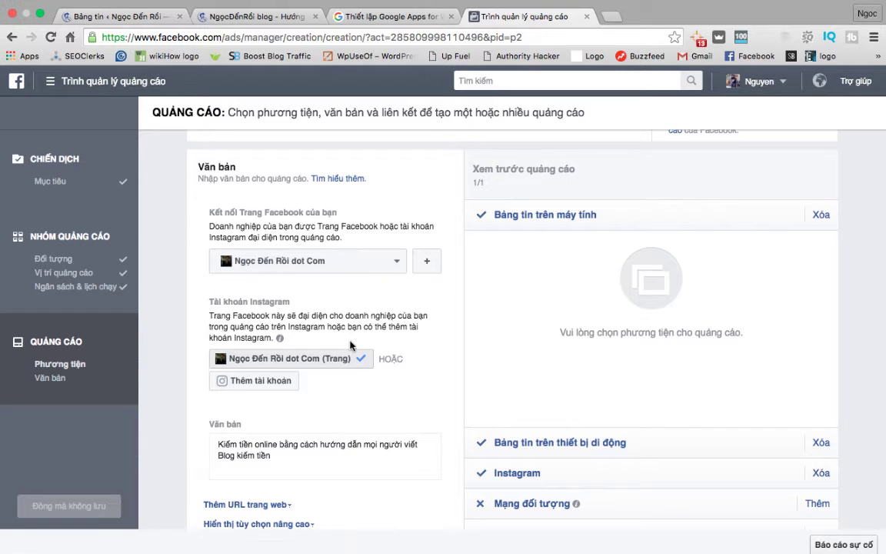
left_click(273, 385)
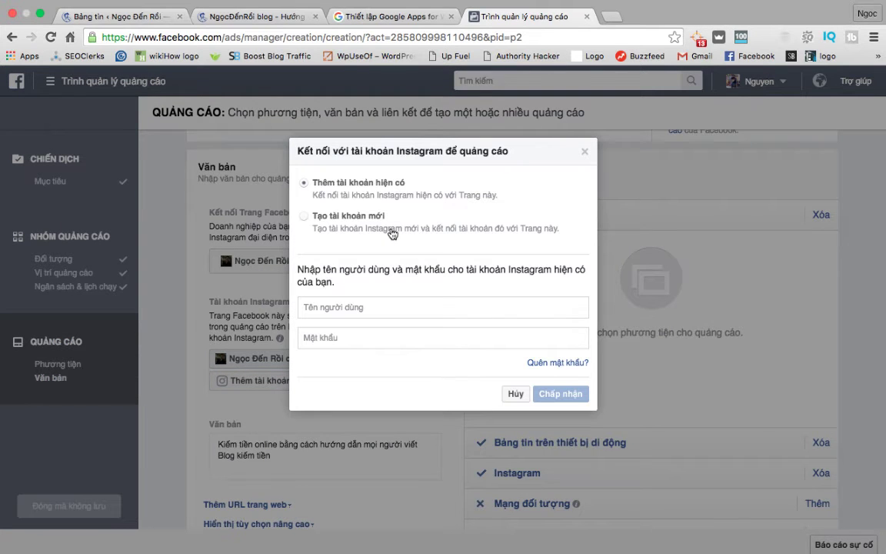
left_click(363, 307)
type("nag")
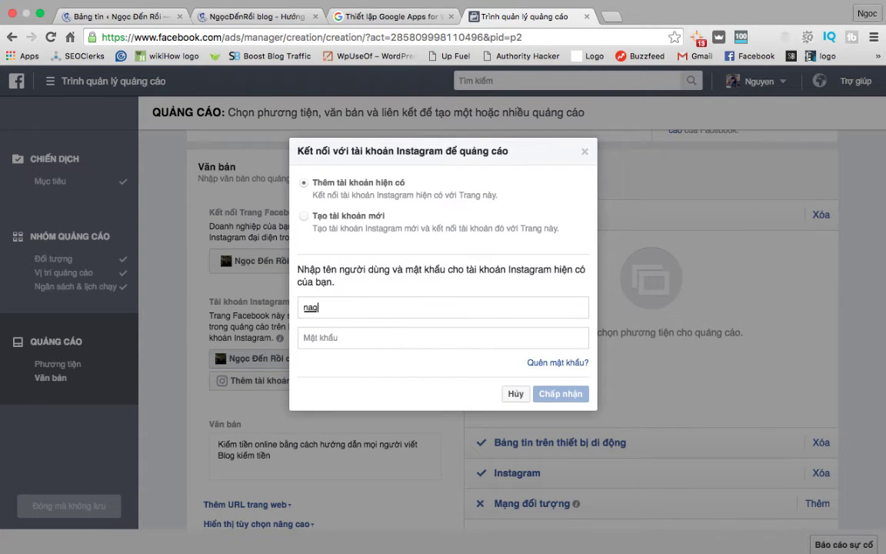
type("oc")
key("BackSpace")
key("BackSpace")
key("BackSpace")
key("BackSpace")
type("angoc02")
left_click(417, 339)
type("********")
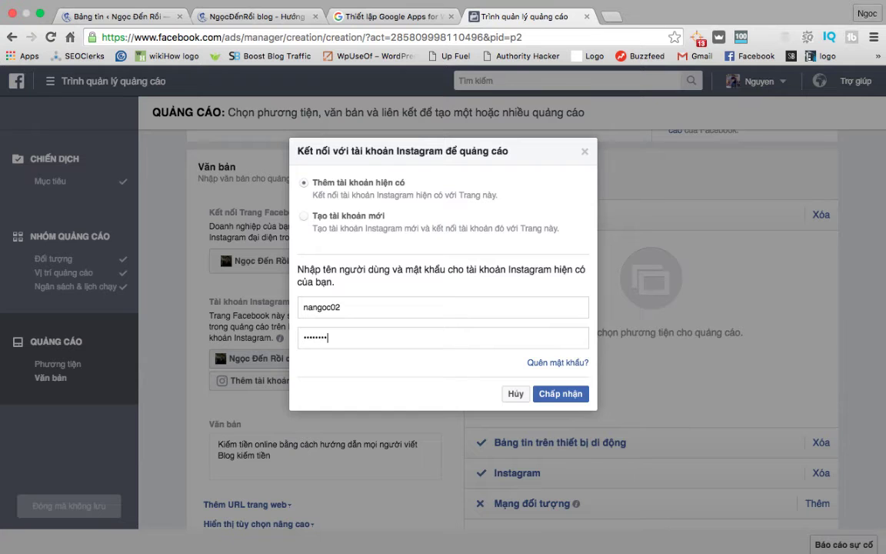
left_click(550, 395)
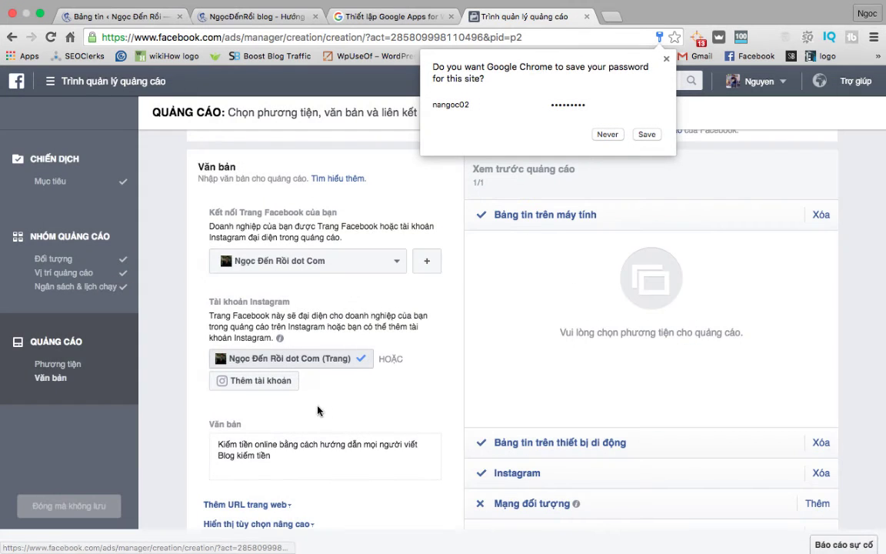
left_click(608, 134)
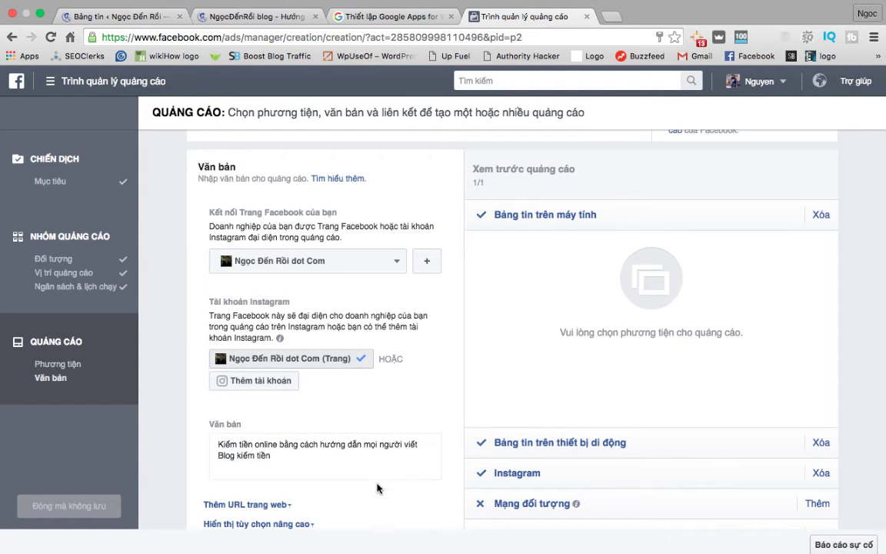
- Add the website URL section to the ad and review its display link, headline, link description and call-to-action fields
scroll(378, 486, "down", 2)
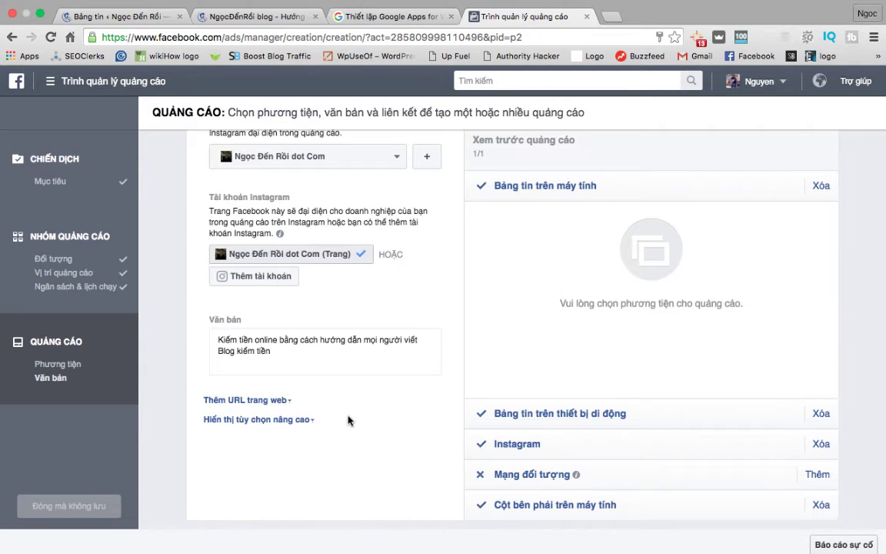
scroll(348, 419, "down", 1)
left_click(284, 369)
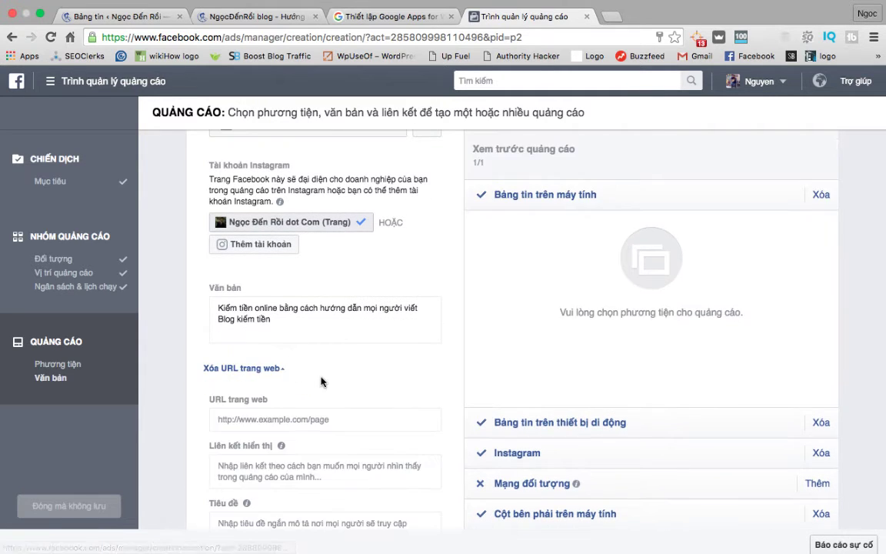
scroll(330, 382, "down", 2)
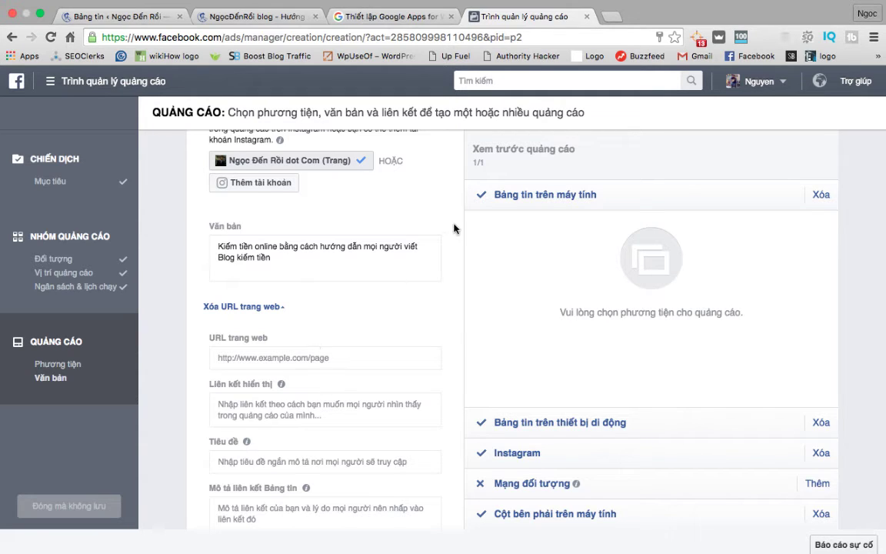
left_click(319, 358)
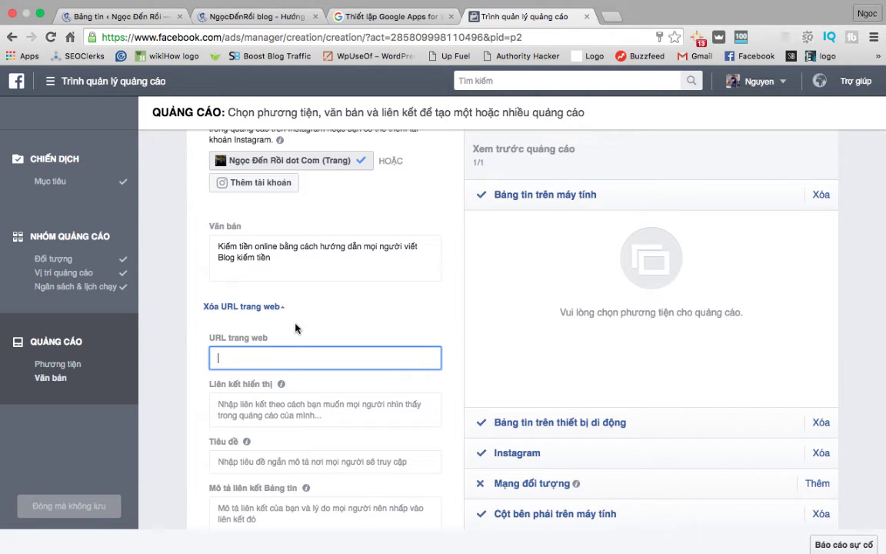
scroll(292, 439, "down", 3)
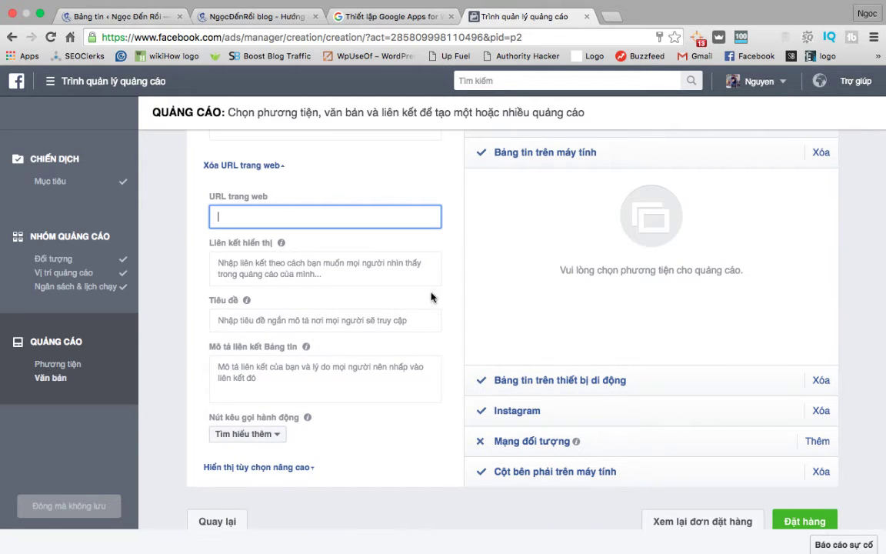
scroll(431, 294, "up", 2)
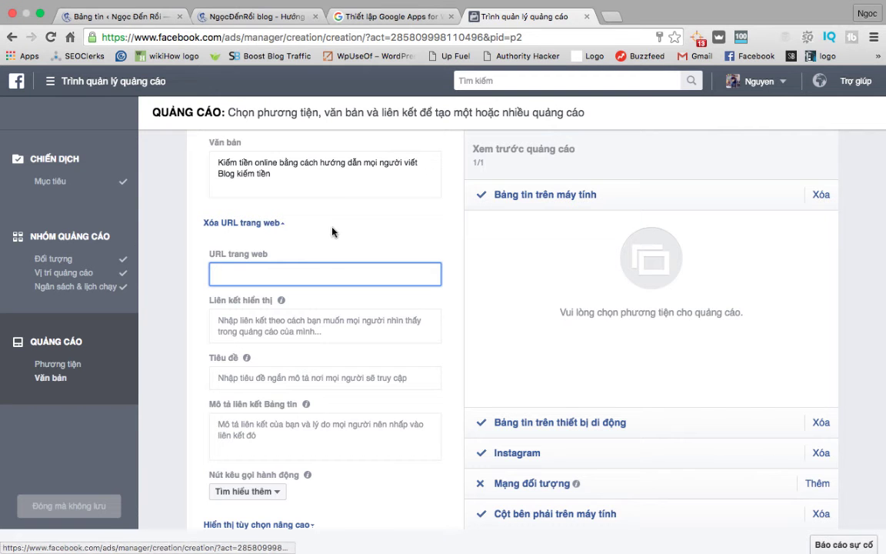
- Copy the address of the free WordPress installation service page on ngocdenroi.com and paste it as the ad's website URL
left_click(223, 16)
scroll(647, 366, "down", 10)
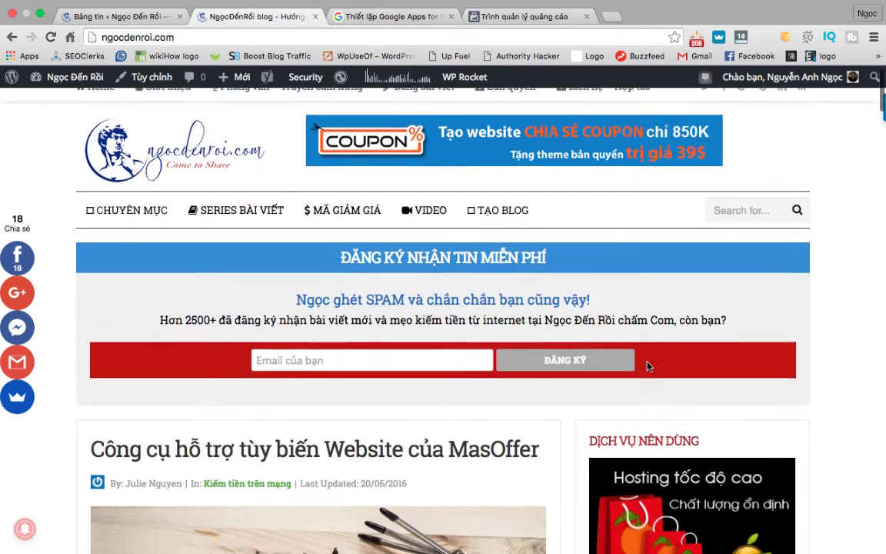
scroll(649, 368, "down", 3)
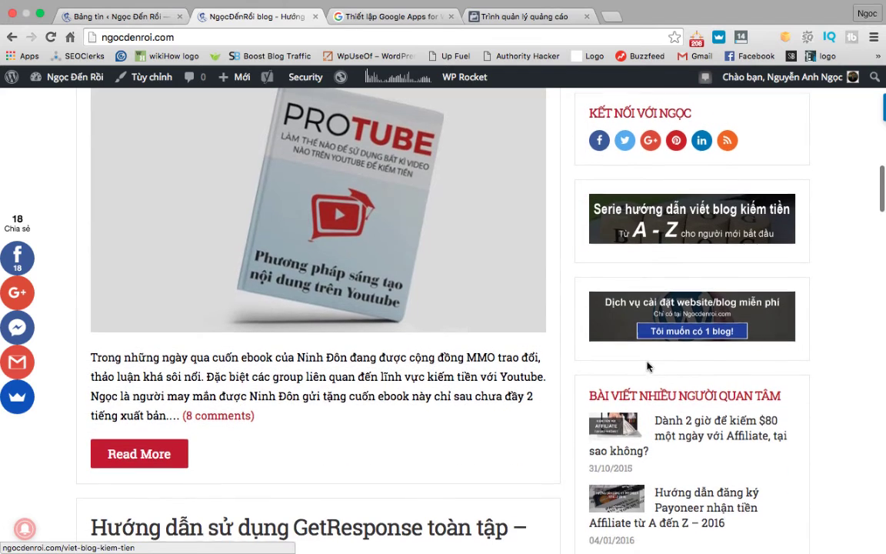
left_click(706, 329)
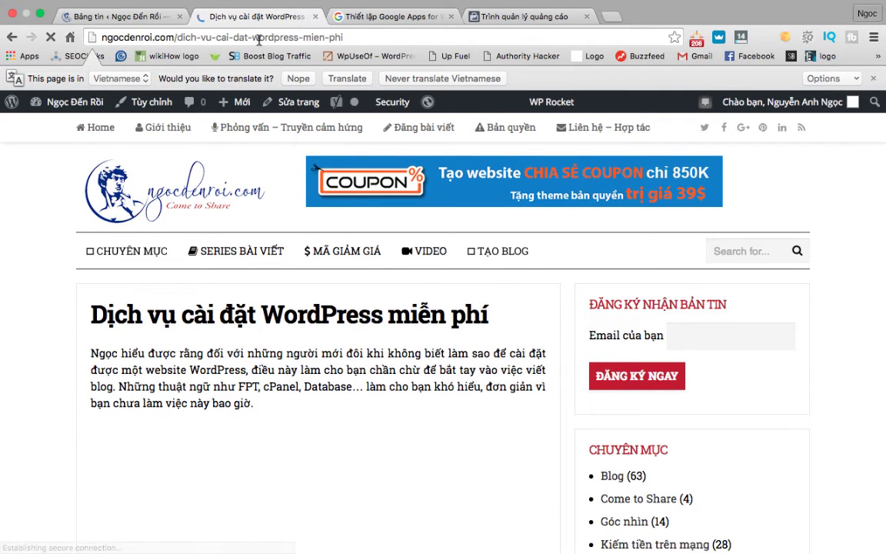
triple_click(260, 39)
key("super+c")
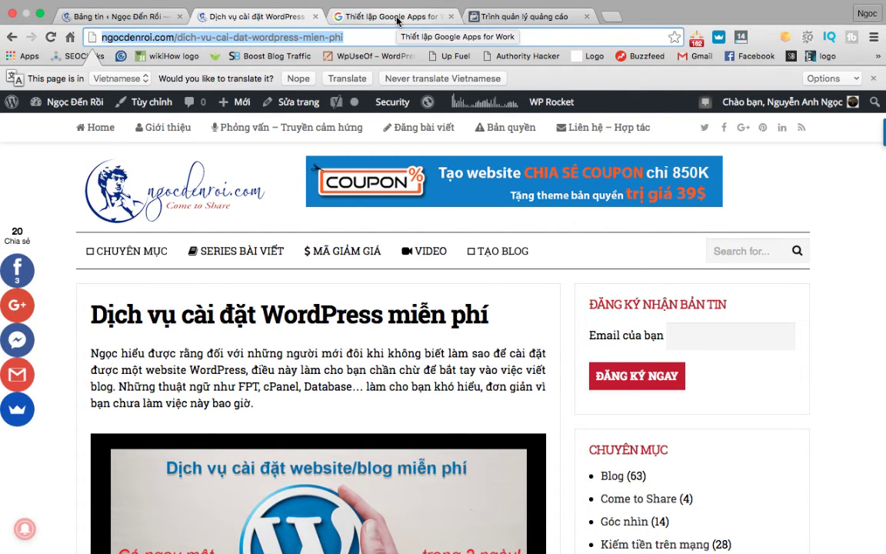
left_click(538, 16)
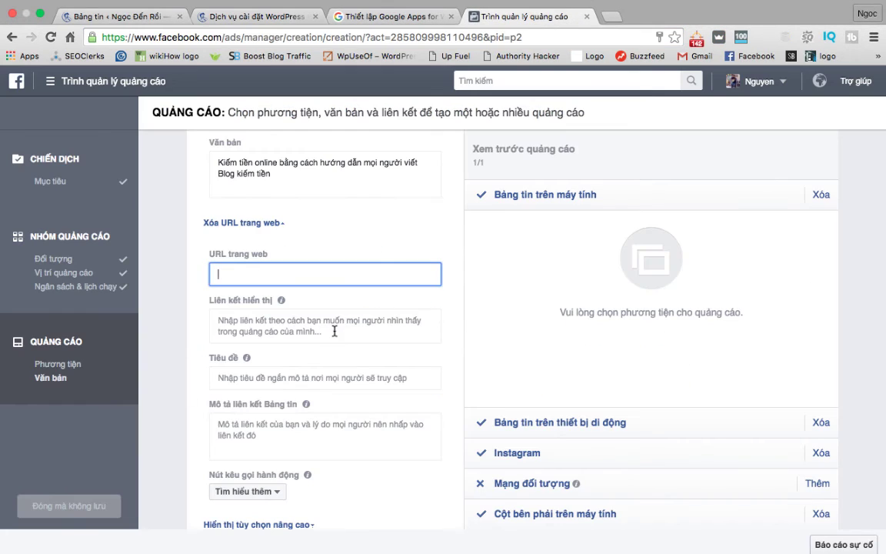
key("super+v")
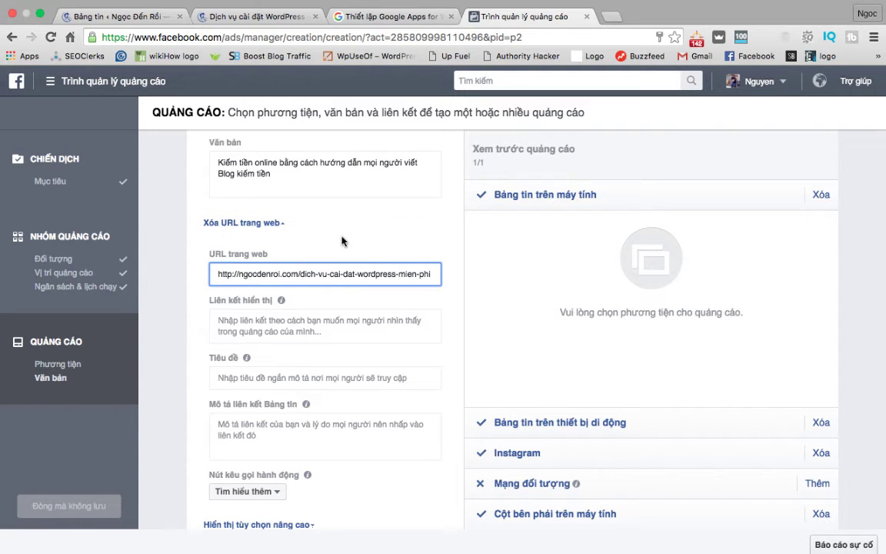
- Check the video's processing progress, review the call-to-action options and select "Tìm hiểu thêm" for the ad
scroll(330, 238, "up", 7)
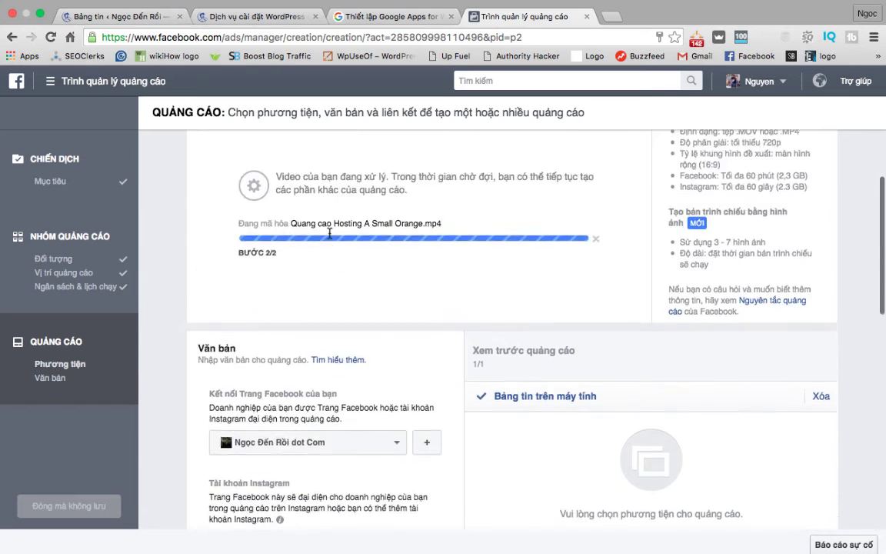
scroll(330, 233, "down", 4)
scroll(330, 234, "down", 5)
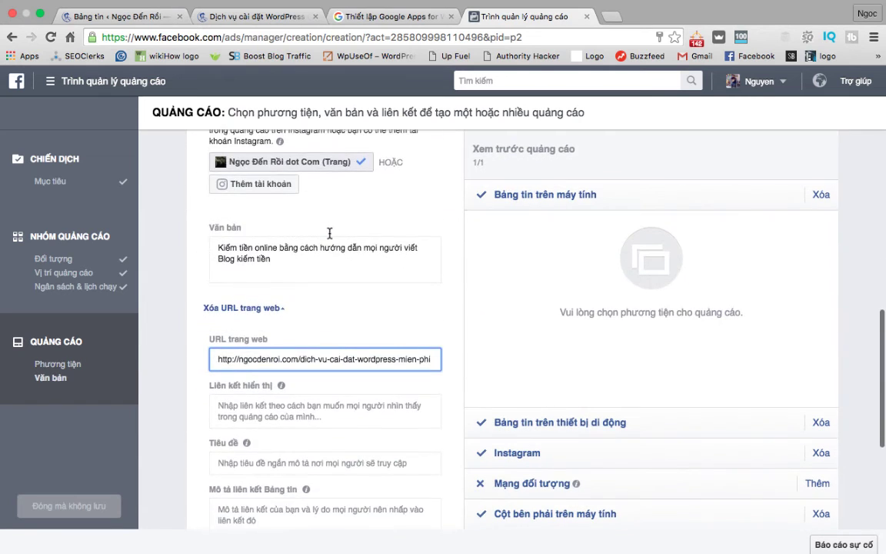
scroll(297, 232, "down", 3)
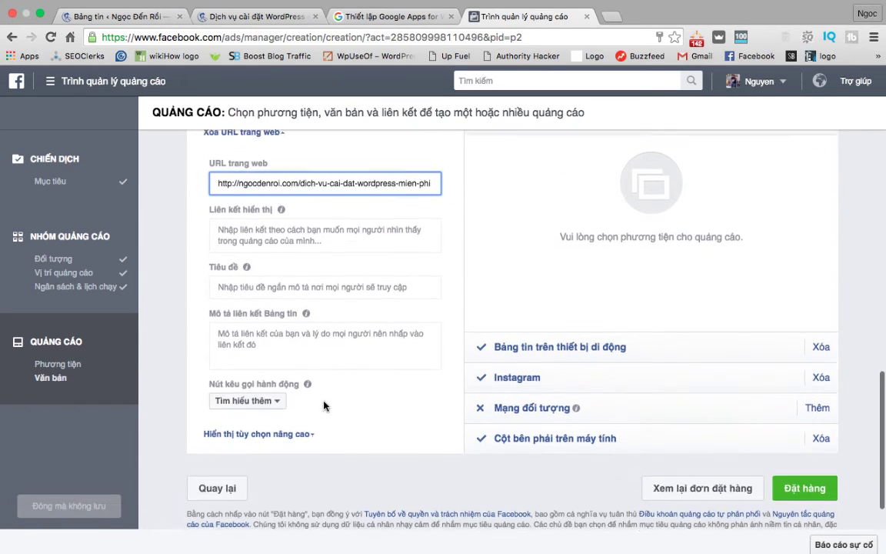
left_click(279, 404)
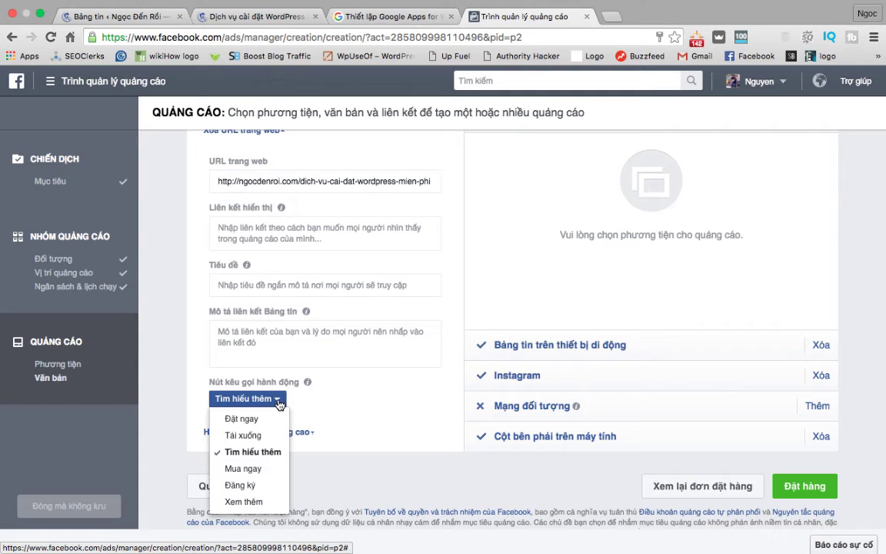
left_click(254, 451)
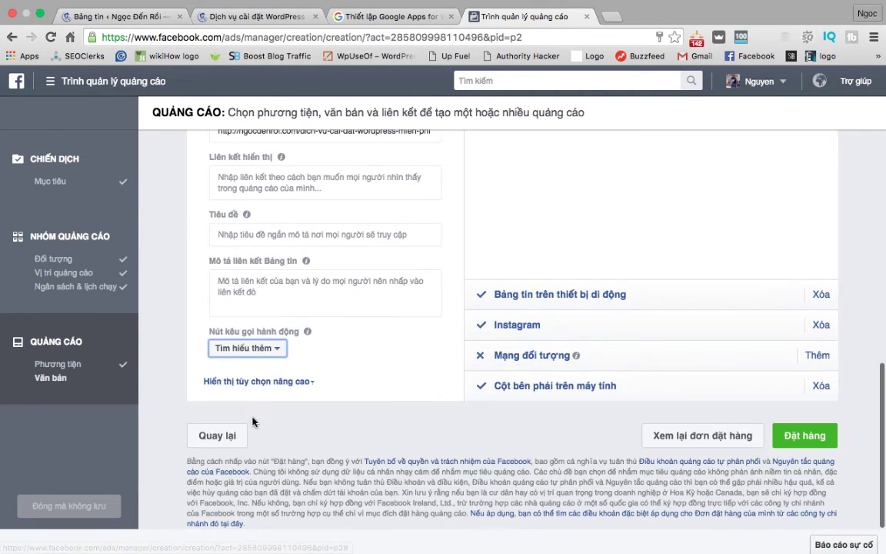
scroll(349, 419, "down", 2)
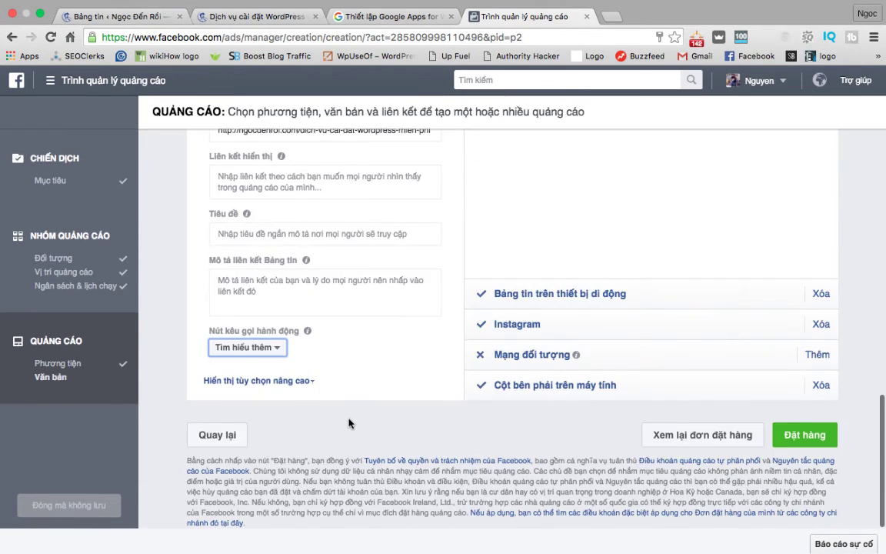
left_click(279, 348)
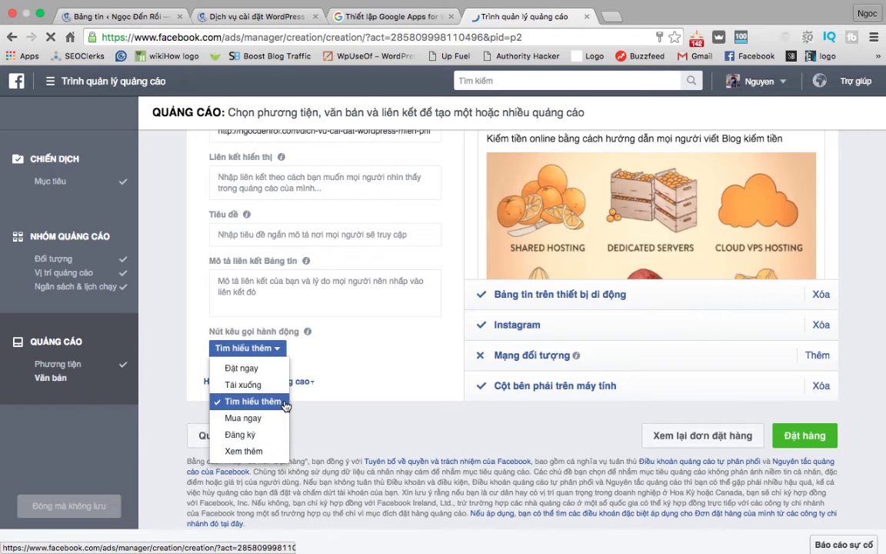
left_click(285, 402)
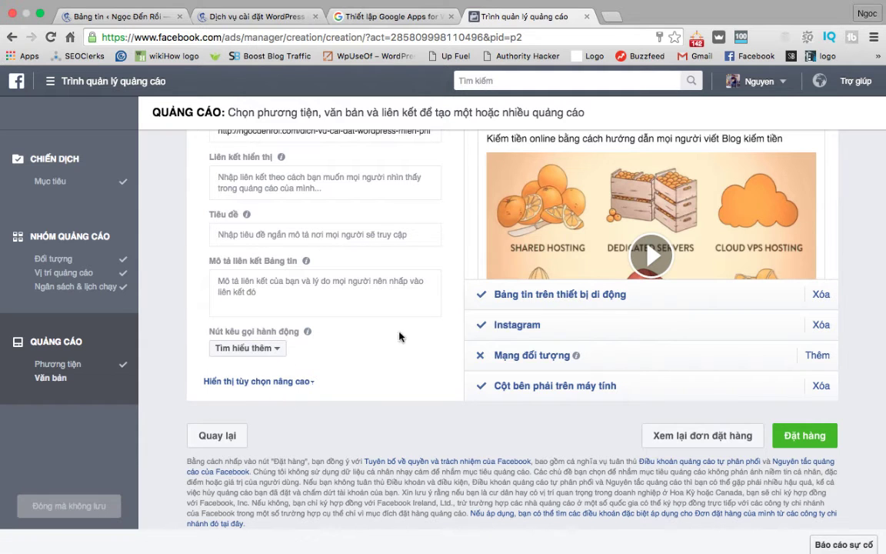
- Check the desktop news feed preview and choose the A Small Orange logo frame with orange crates as the video thumbnail
scroll(409, 328, "up", 5)
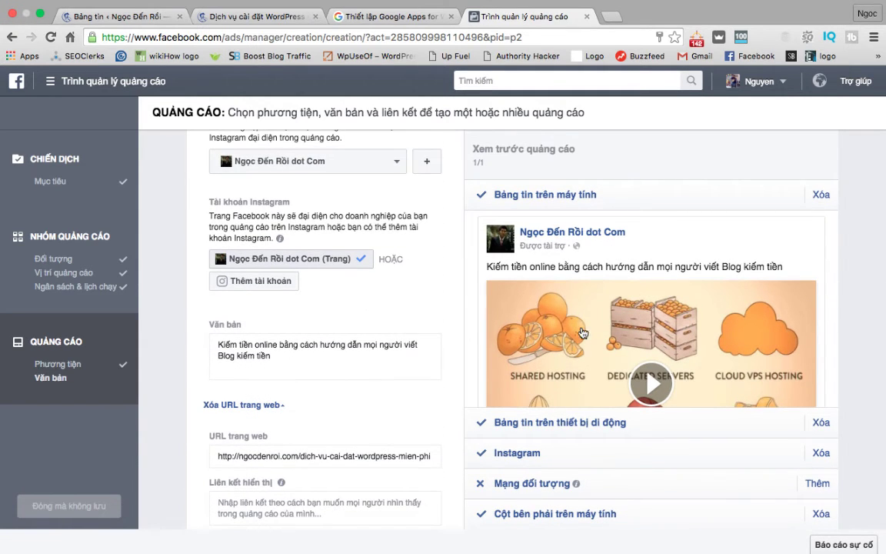
scroll(582, 332, "down", 3)
scroll(454, 297, "up", 2)
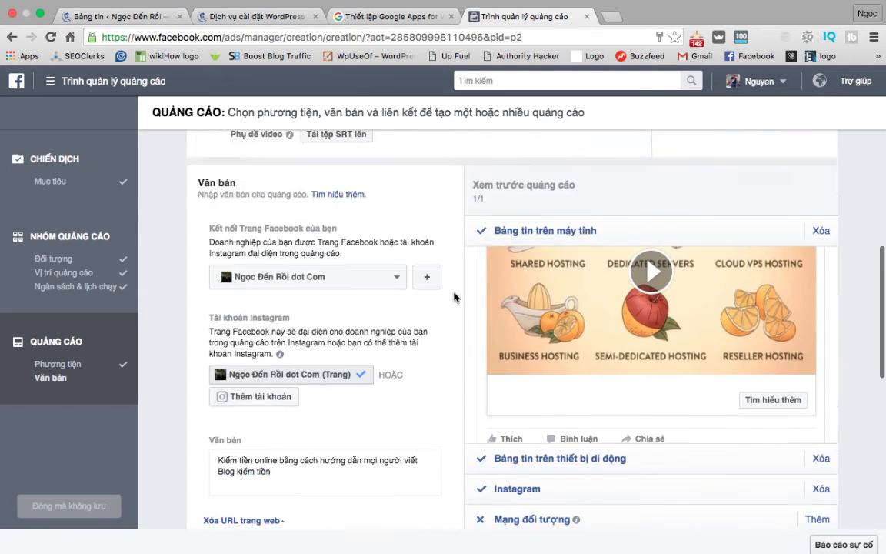
scroll(454, 297, "up", 5)
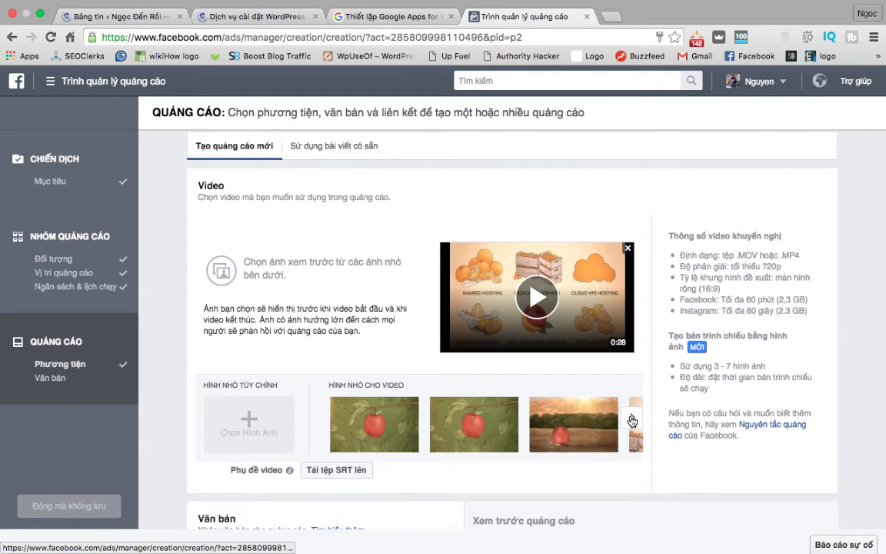
left_click(632, 420)
left_click(632, 421)
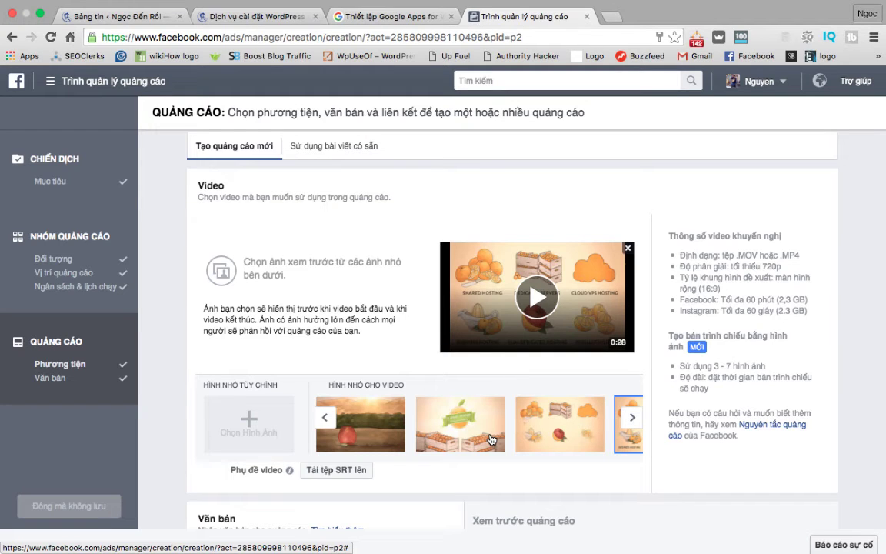
left_click(465, 425)
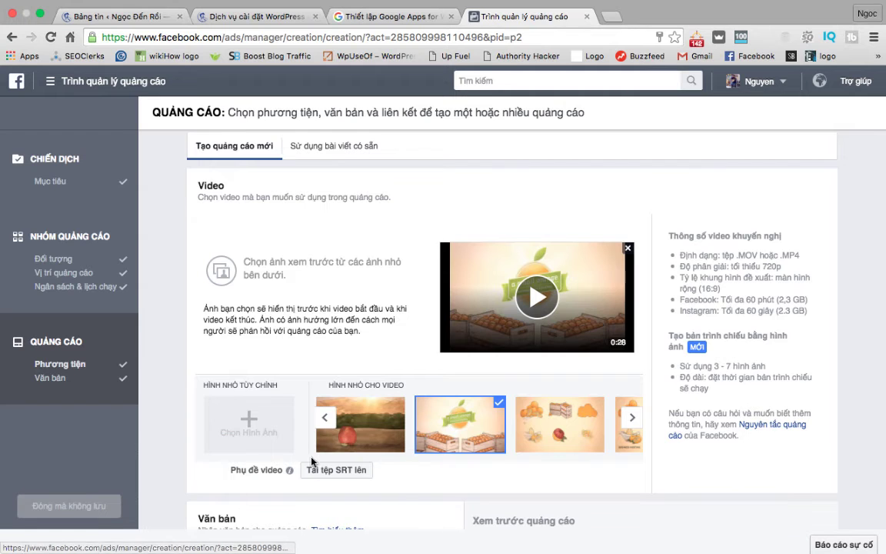
- Replace the ad's existing text with new wording starting with "A Sma"
scroll(373, 488, "down", 3)
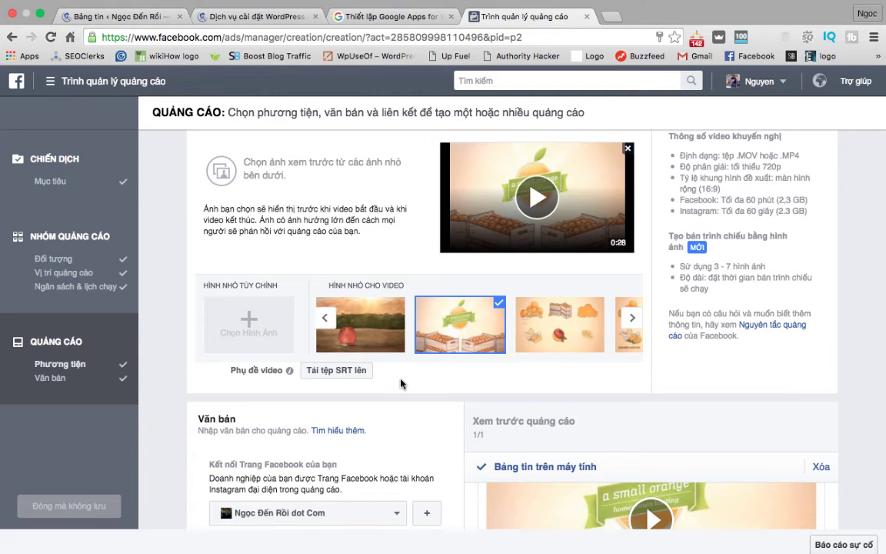
scroll(419, 382, "down", 9)
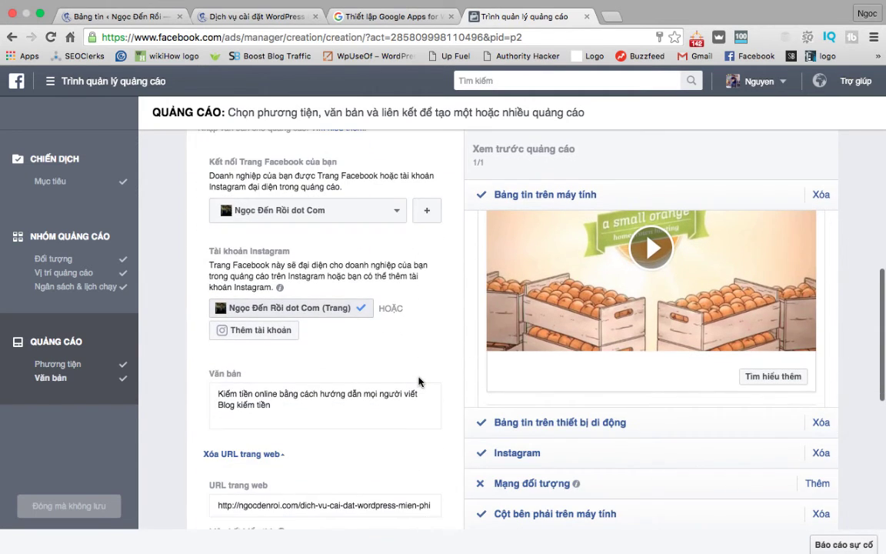
triple_click(316, 394)
type("A Sma")
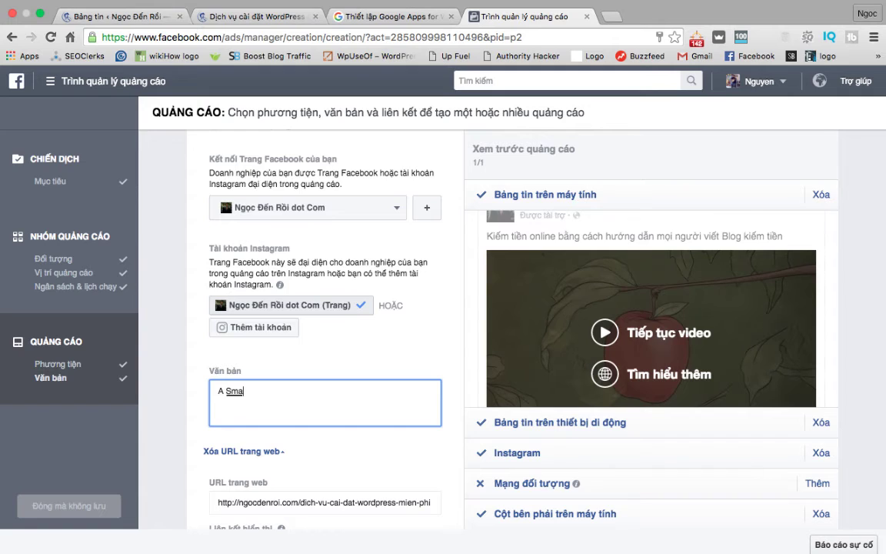